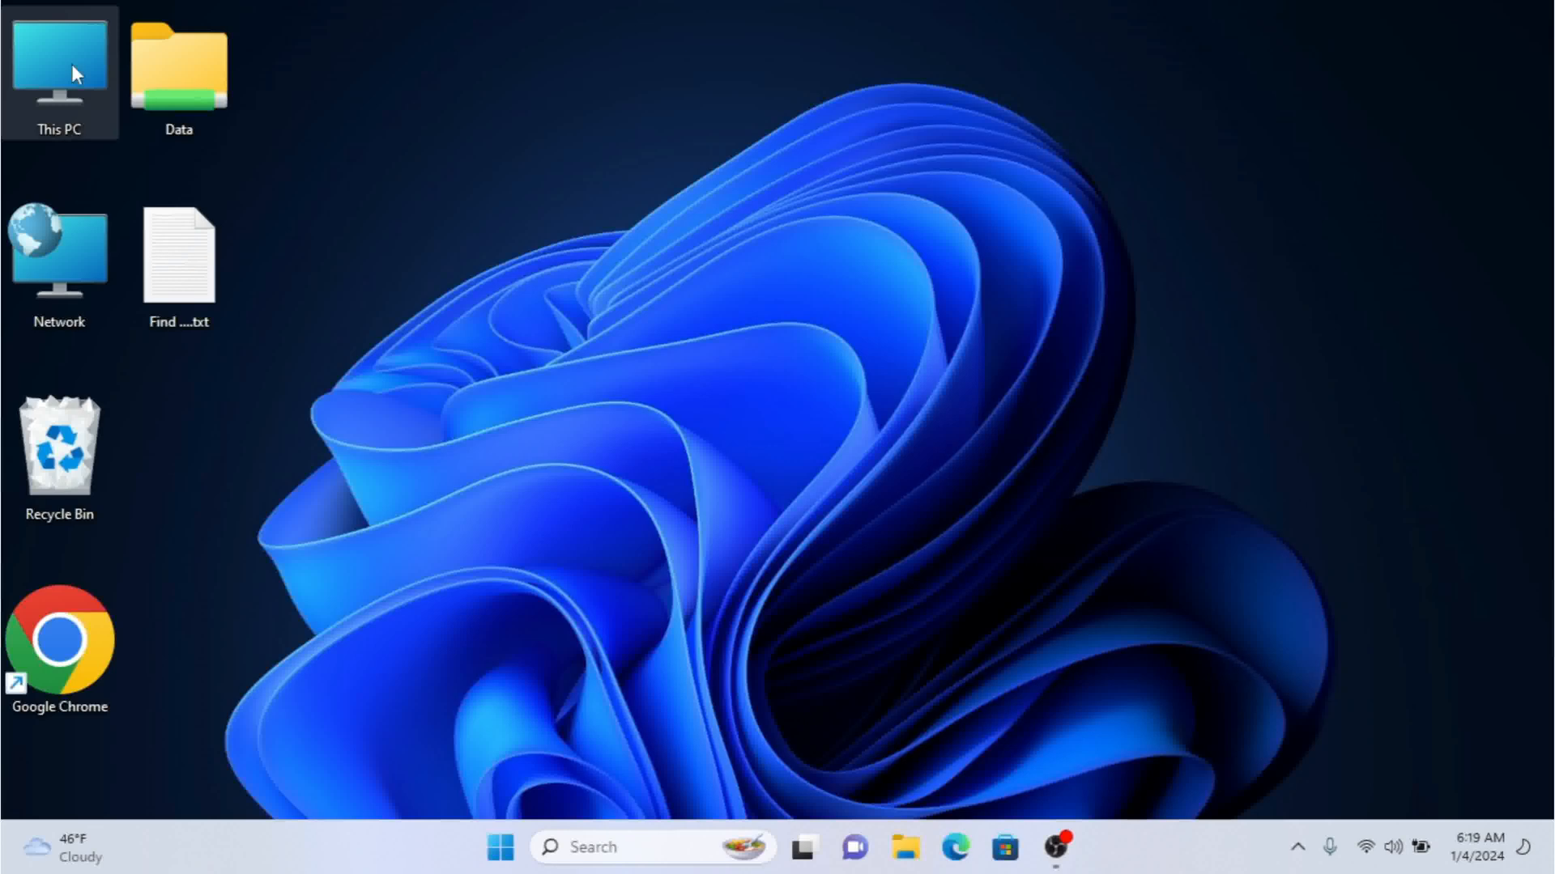
- View the Services list through Computer Management for This PC, and close the console
{"action": "right_click", "coordinate": [72, 73]}
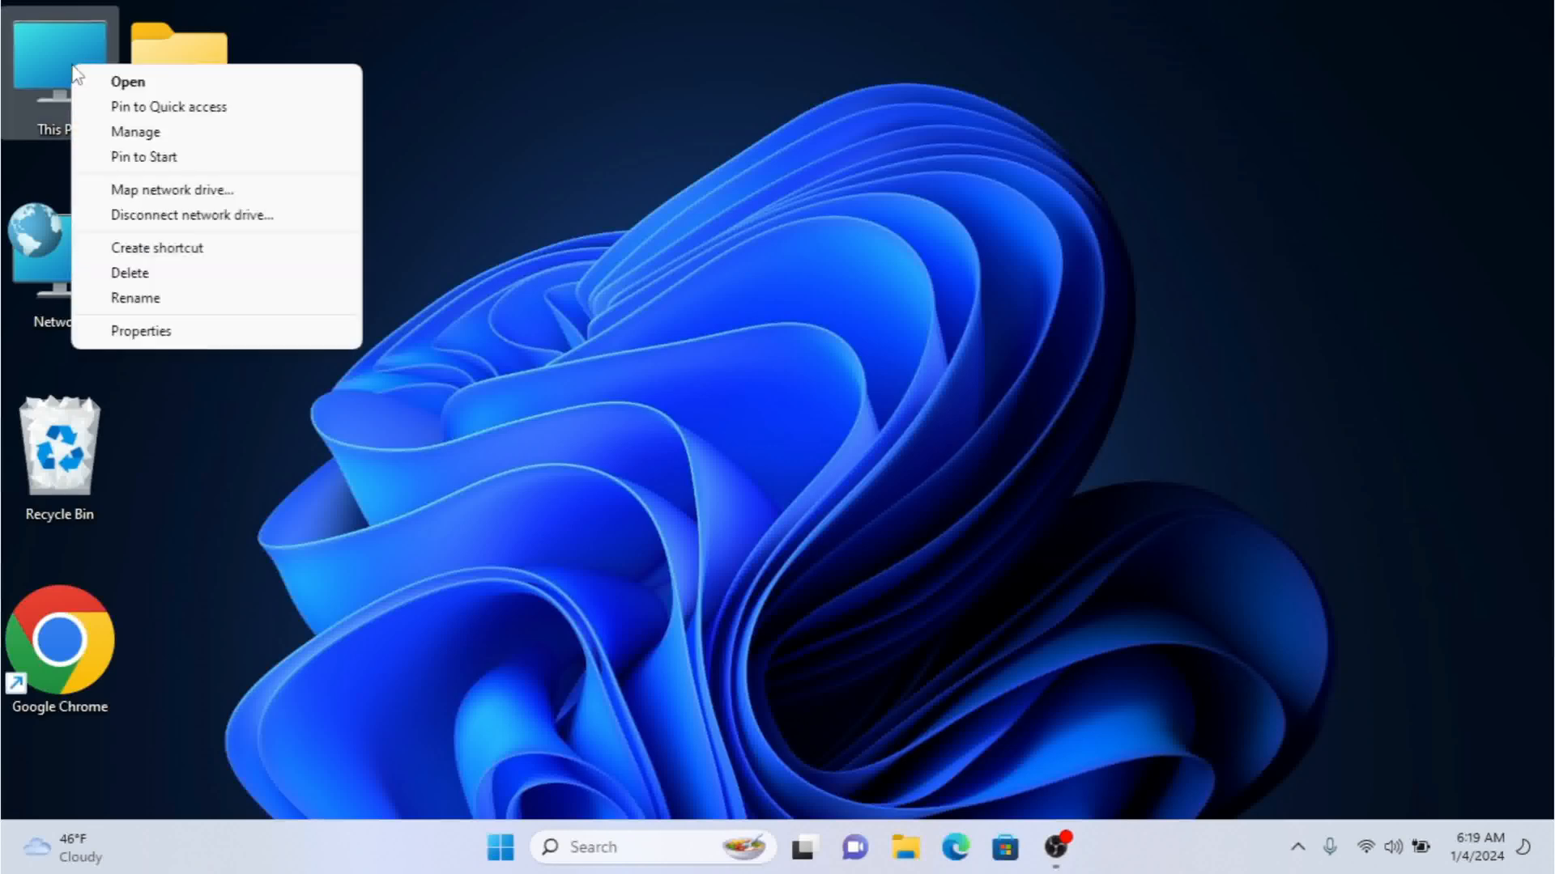
{"action": "left_click", "coordinate": [166, 139]}
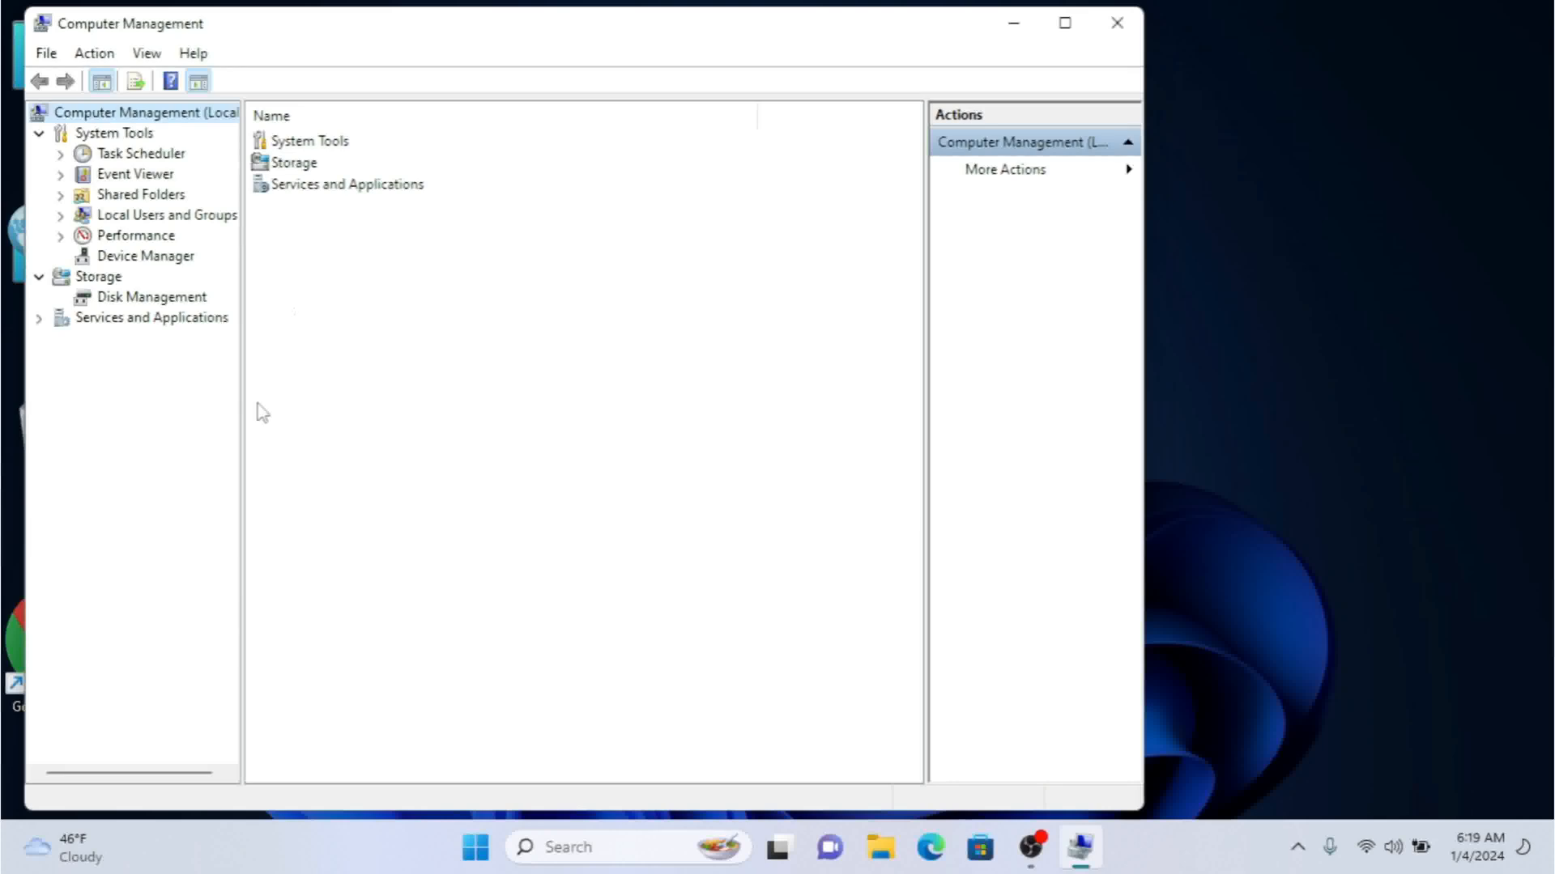
{"action": "double_click", "coordinate": [339, 186]}
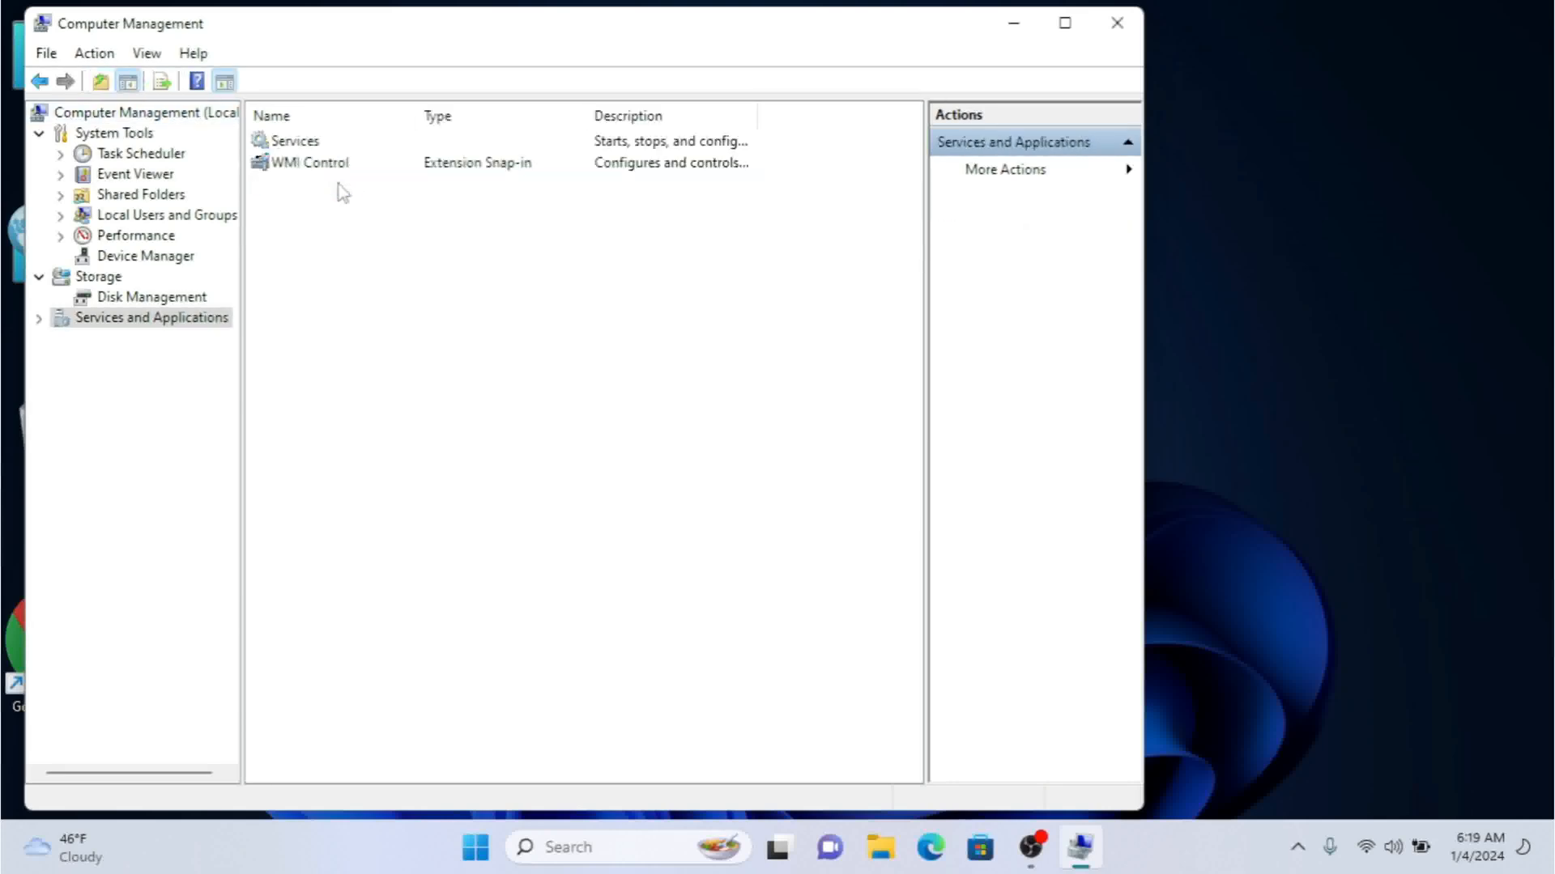
{"action": "double_click", "coordinate": [295, 143]}
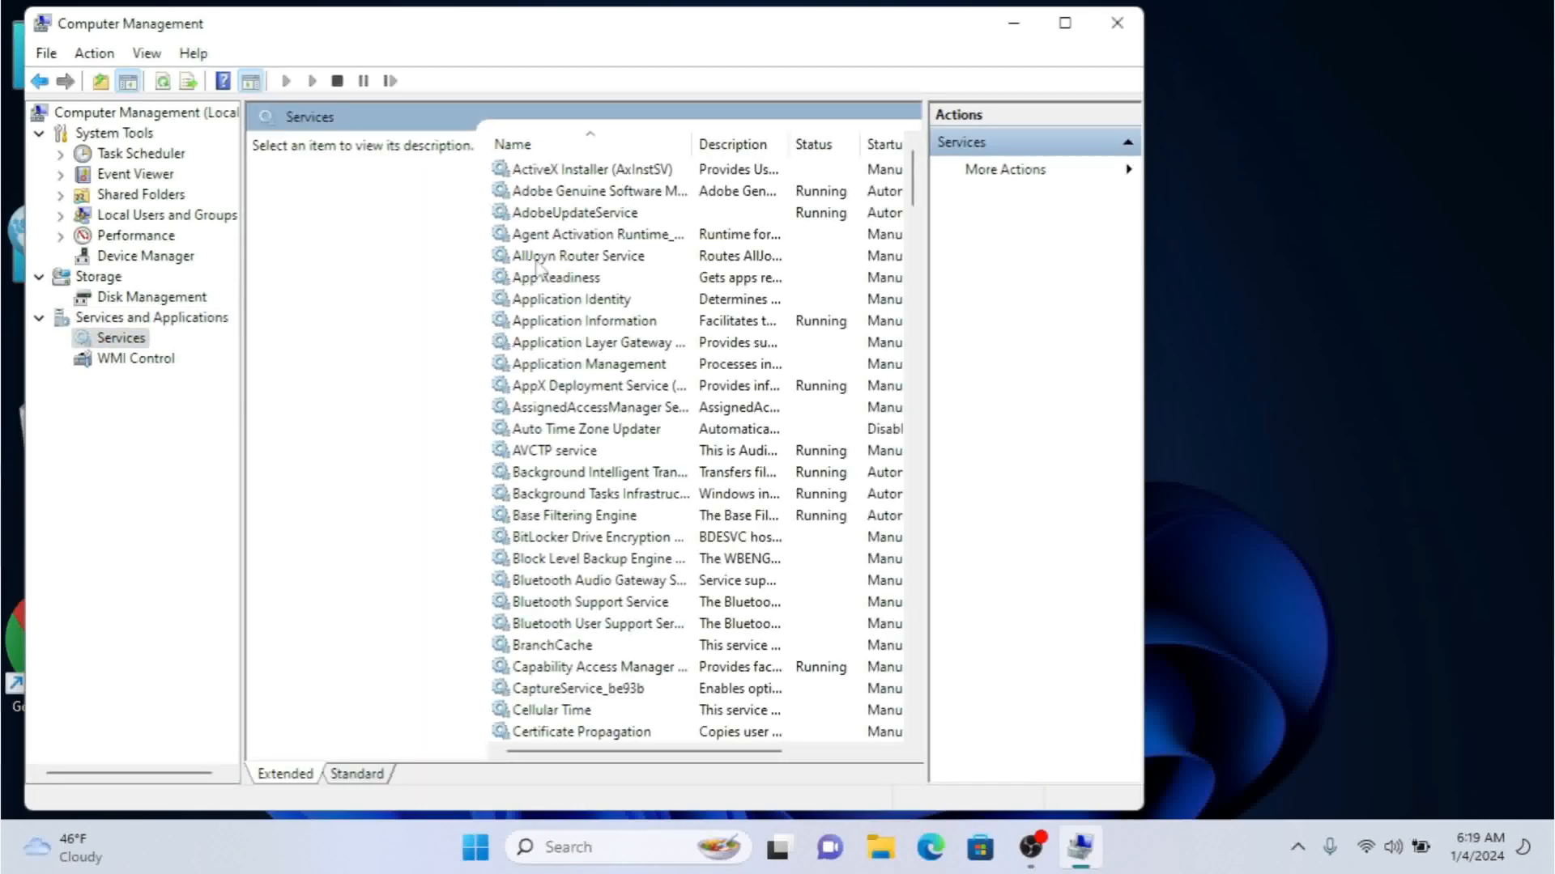
{"action": "left_click", "coordinate": [1127, 29]}
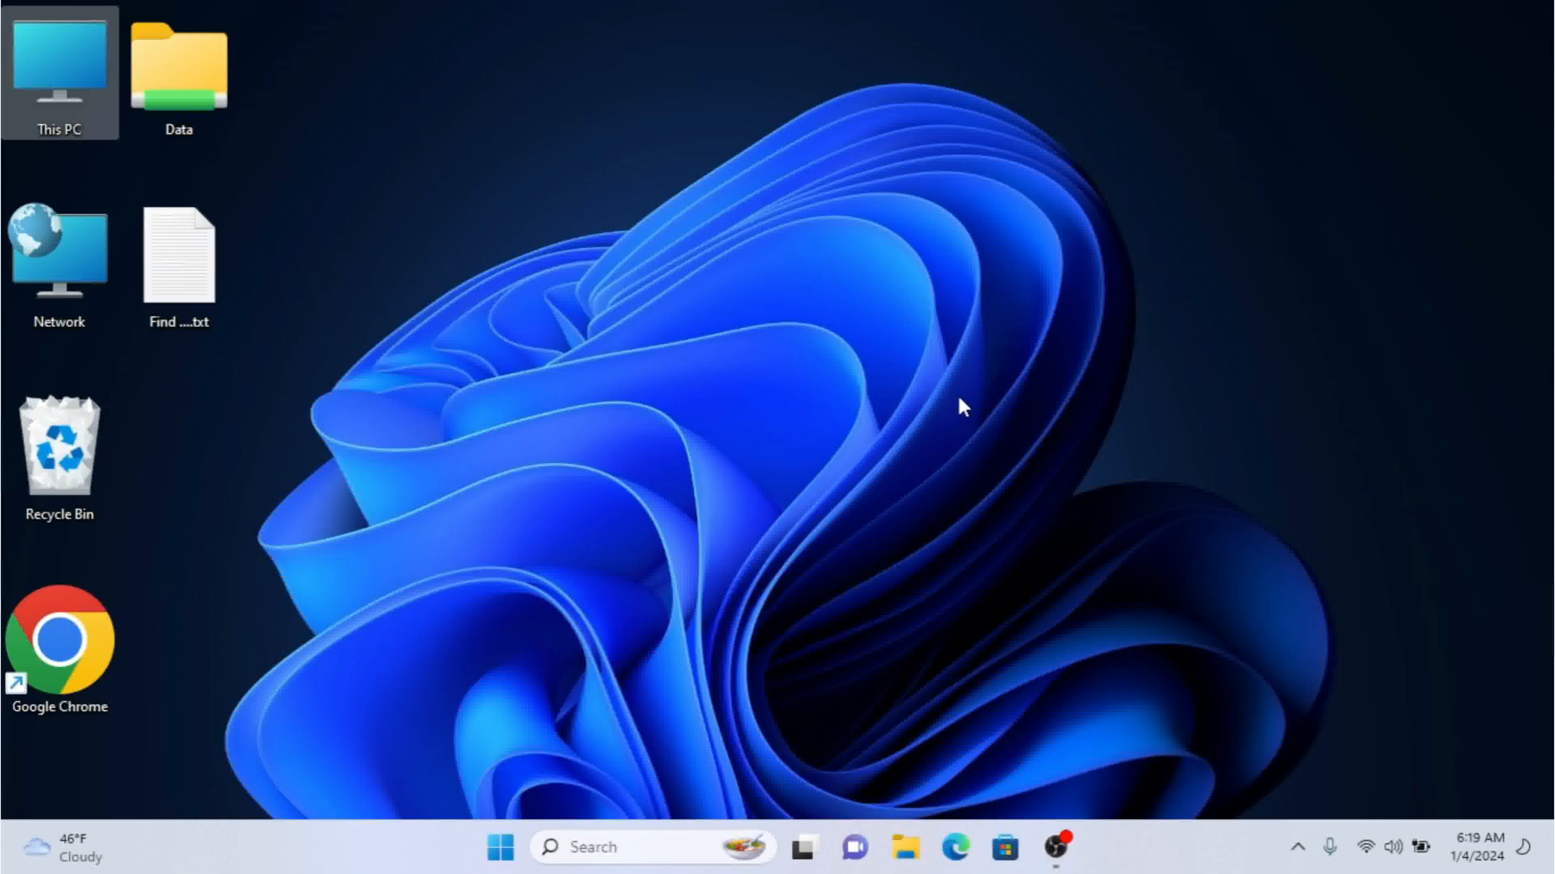
- Open the Services console by running services.msc
{"action": "key", "text": "super+r"}
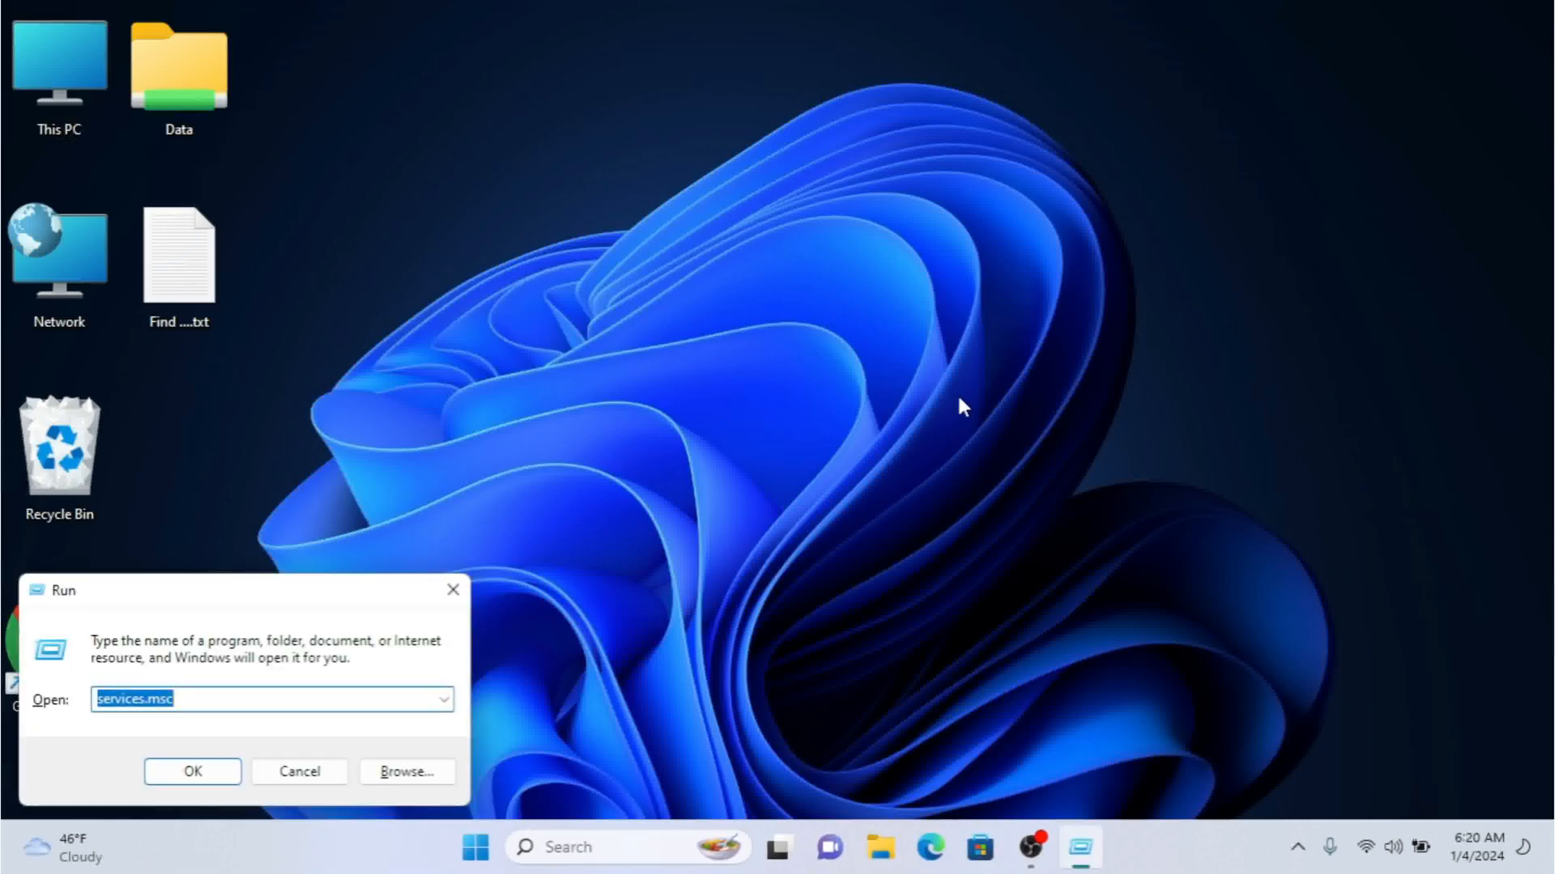
{"action": "key", "text": "Right"}
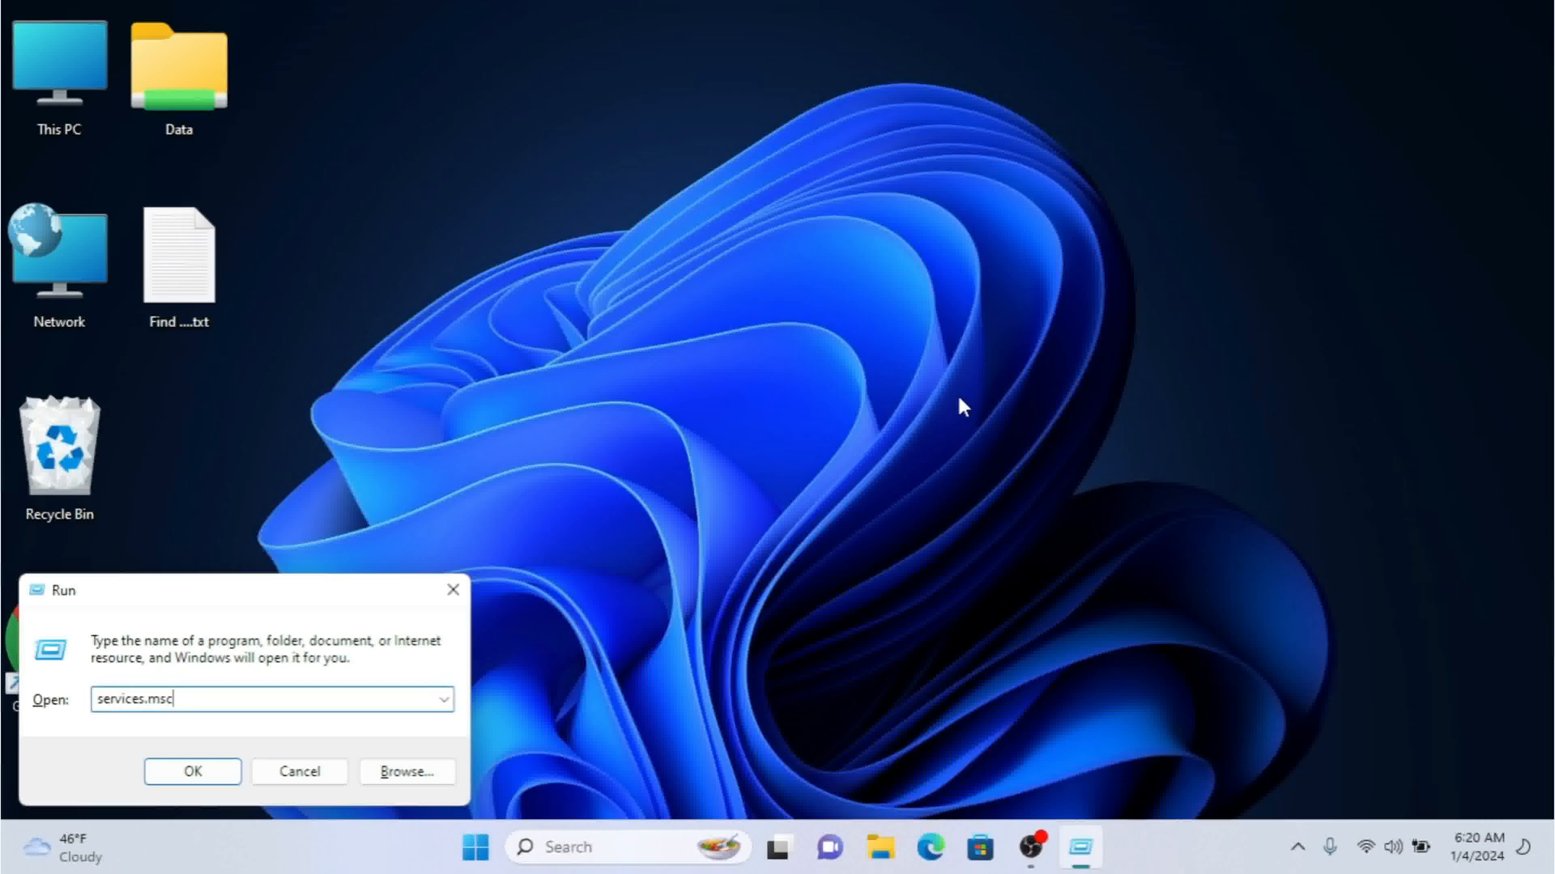
{"action": "key", "text": "ctrl+a"}
{"action": "key", "text": "Return"}
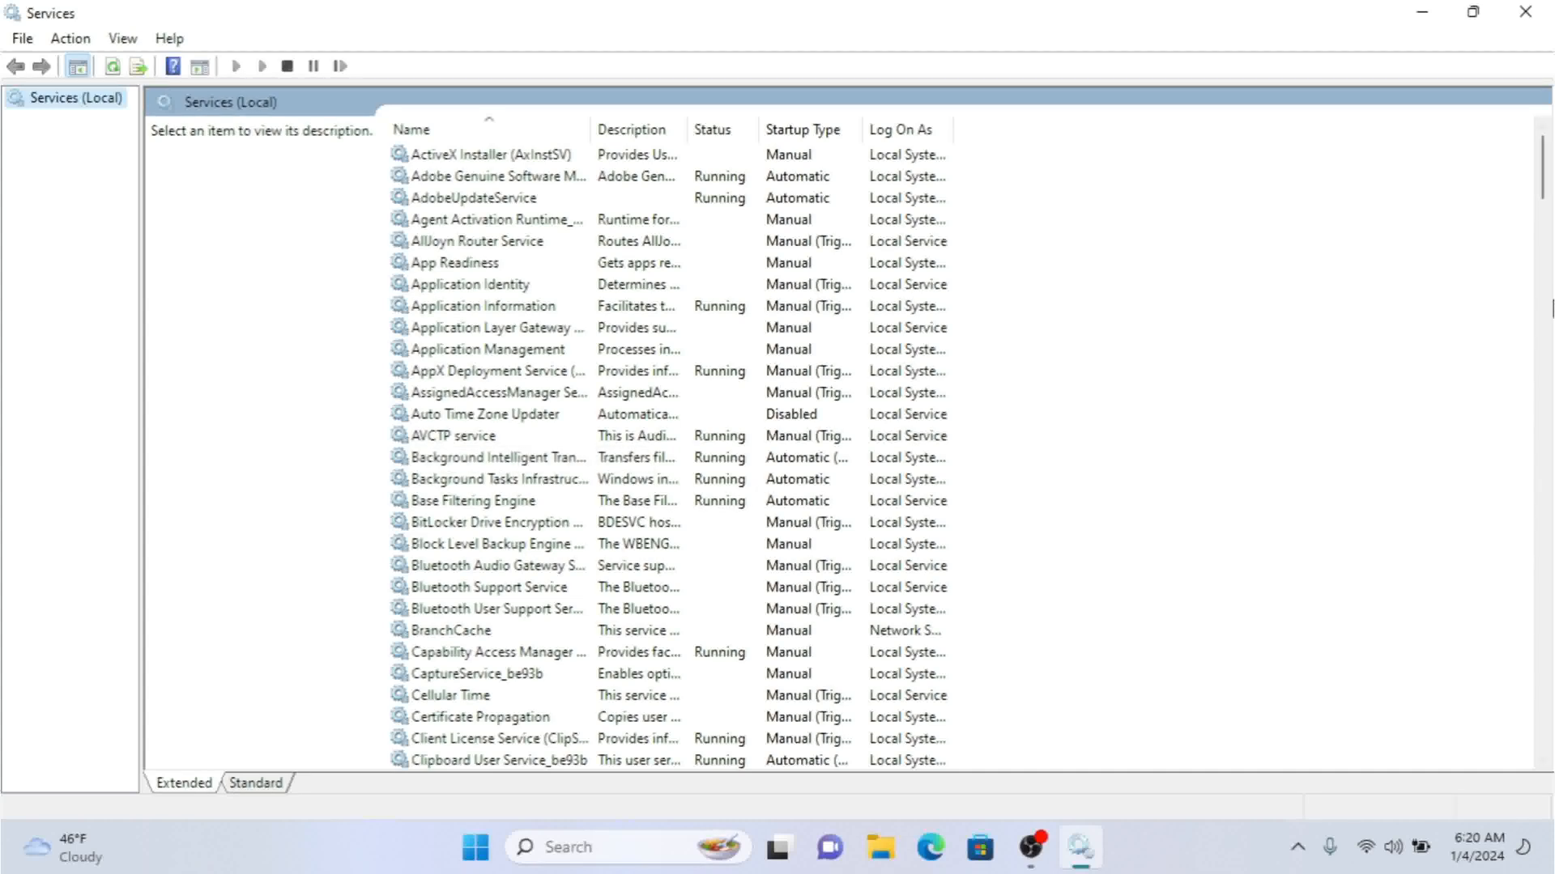
- Open the properties of the Offline Files service and start the service
{"action": "left_click_drag", "start_coordinate": [1552, 193], "coordinate": [1551, 463]}
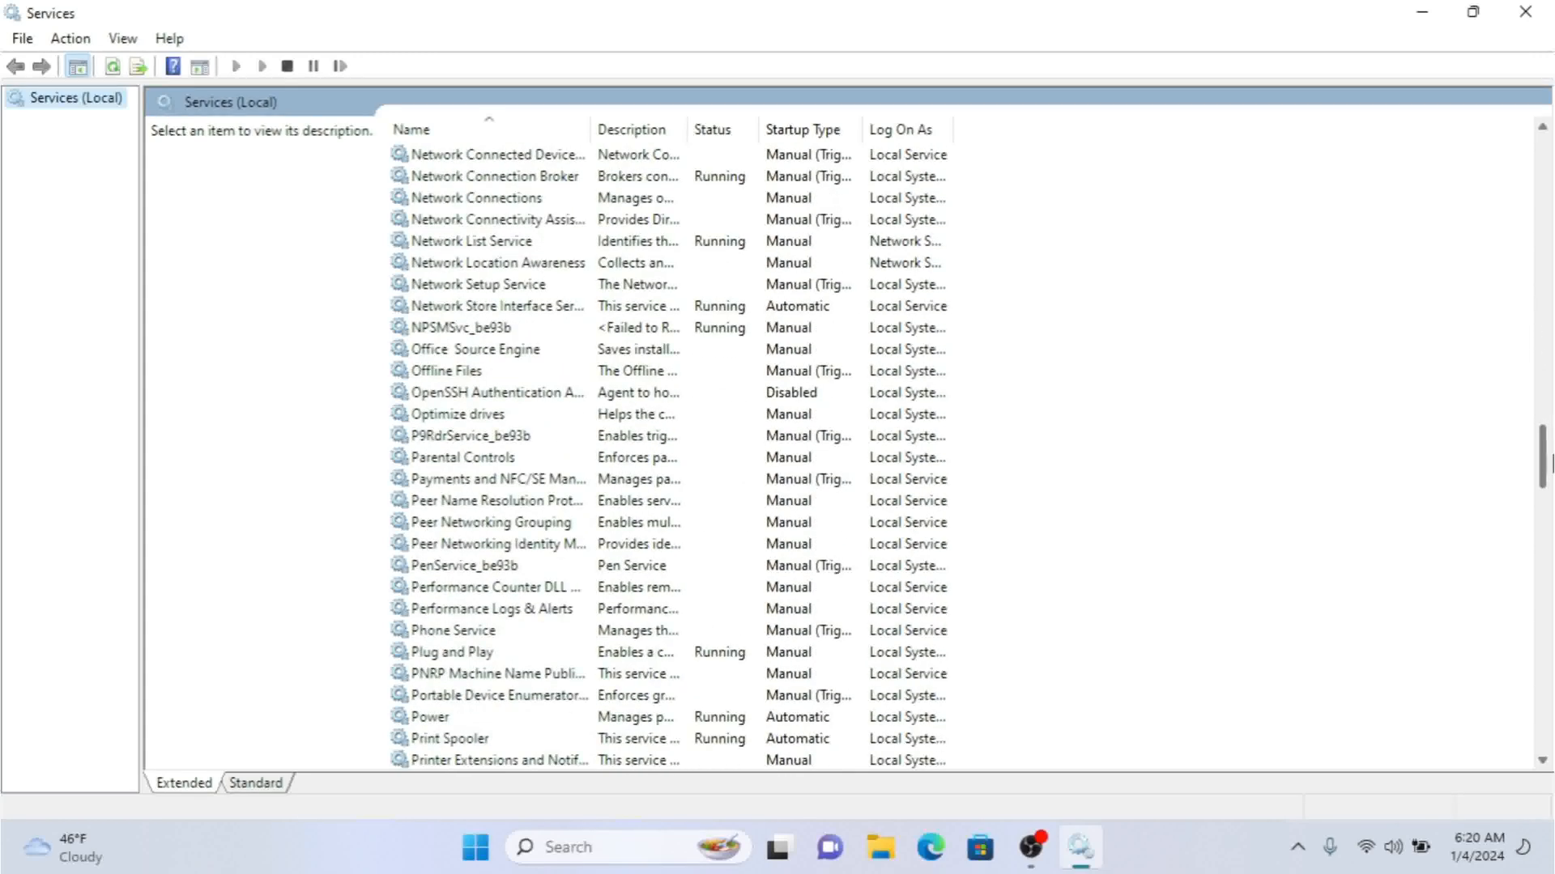
{"action": "left_click", "coordinate": [442, 374]}
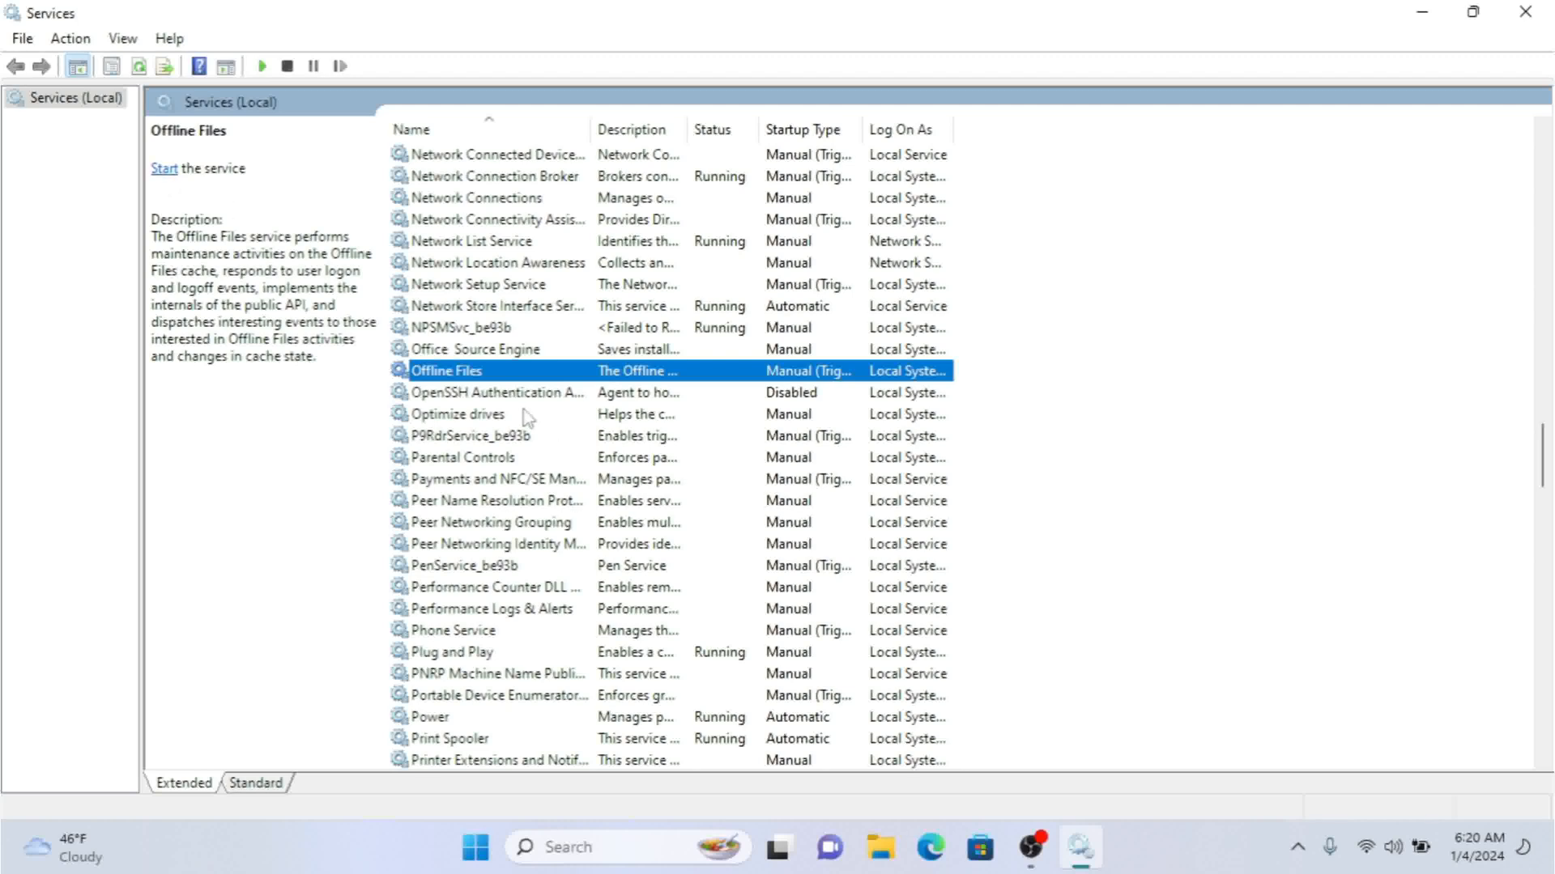
{"action": "double_click", "coordinate": [441, 371]}
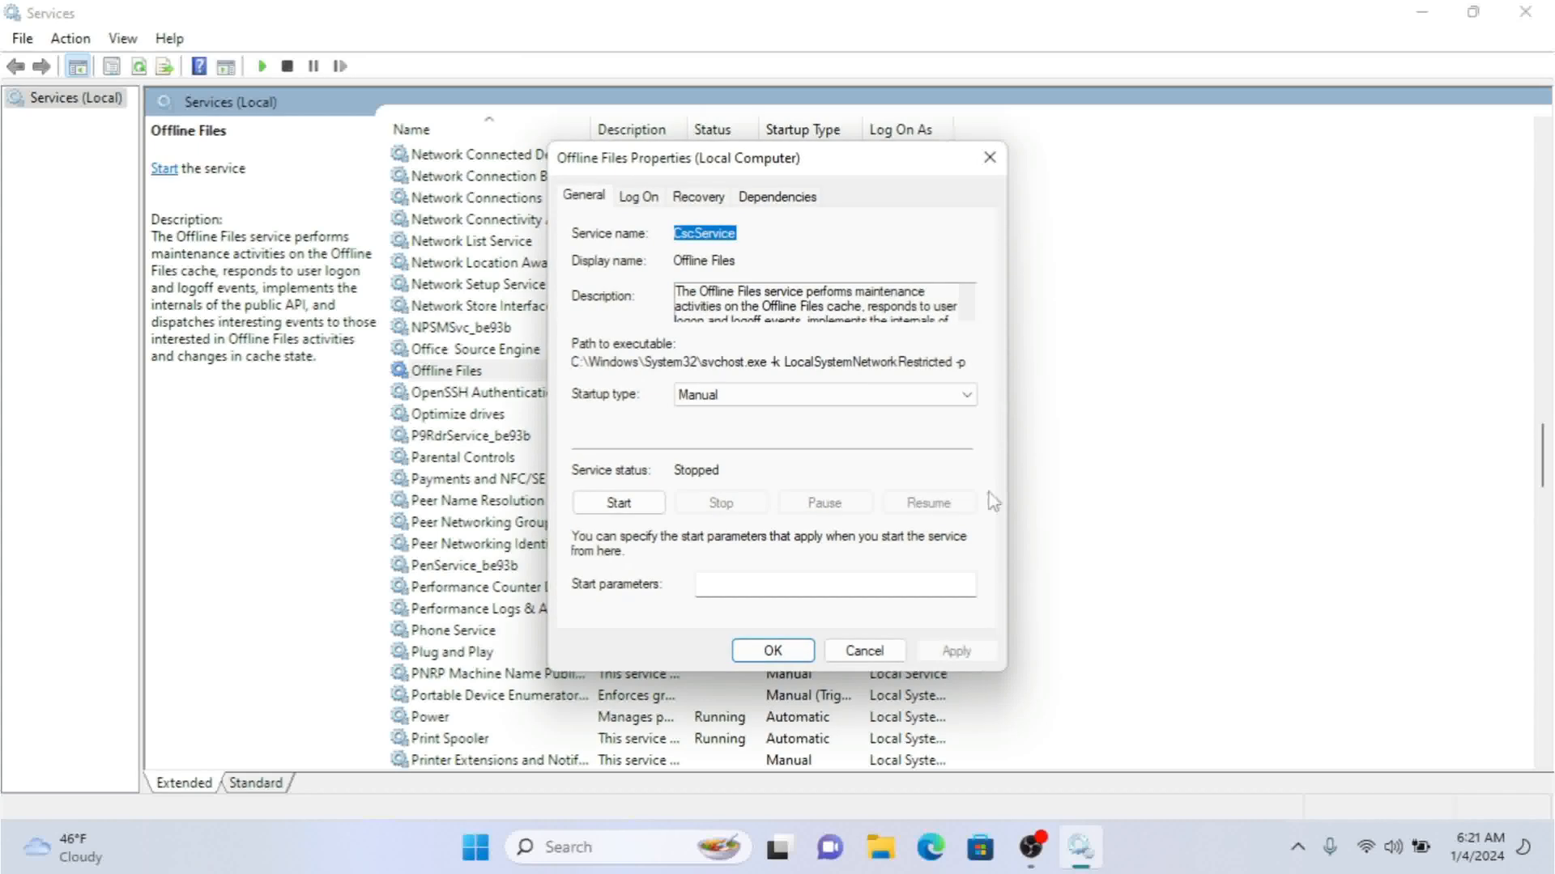
{"action": "left_click", "coordinate": [619, 503]}
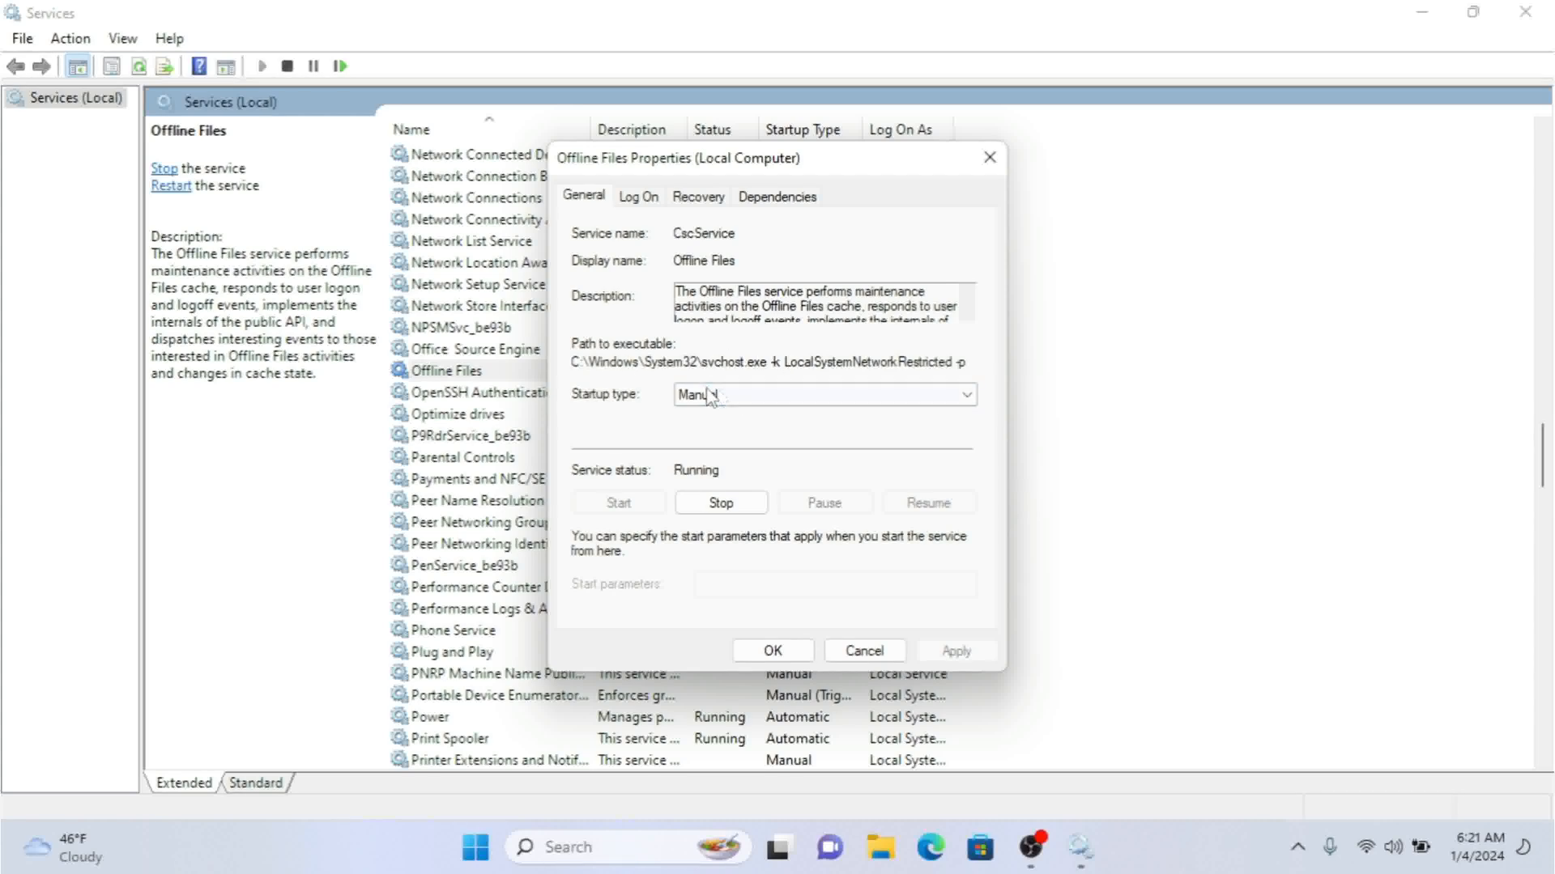
- Set the startup type of the Offline Files service to Disabled in its properties
{"action": "left_click", "coordinate": [740, 401]}
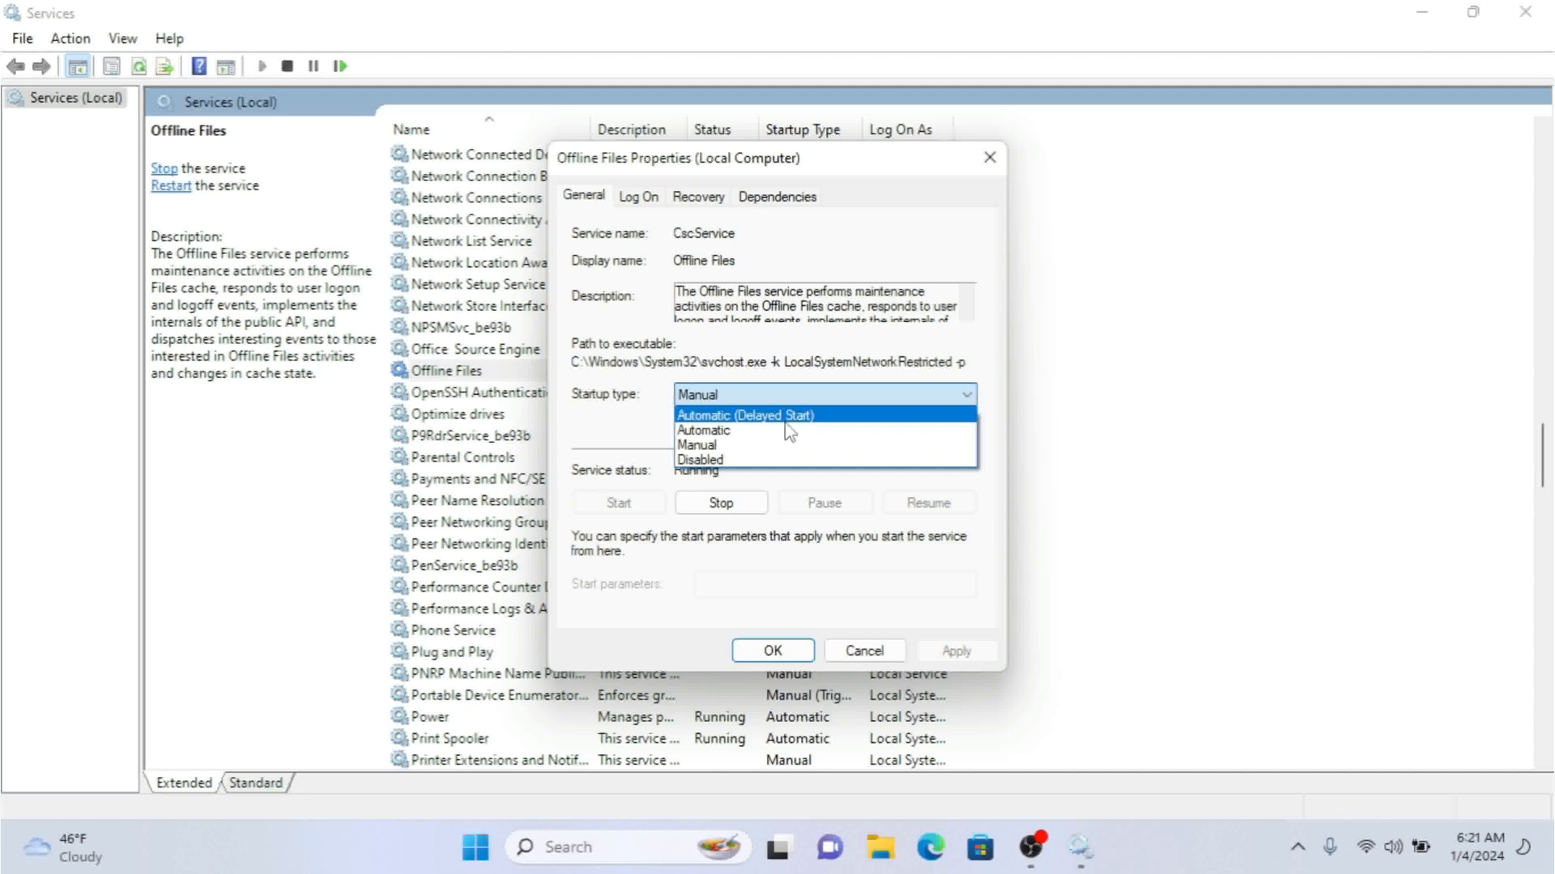
{"action": "left_click", "coordinate": [700, 460]}
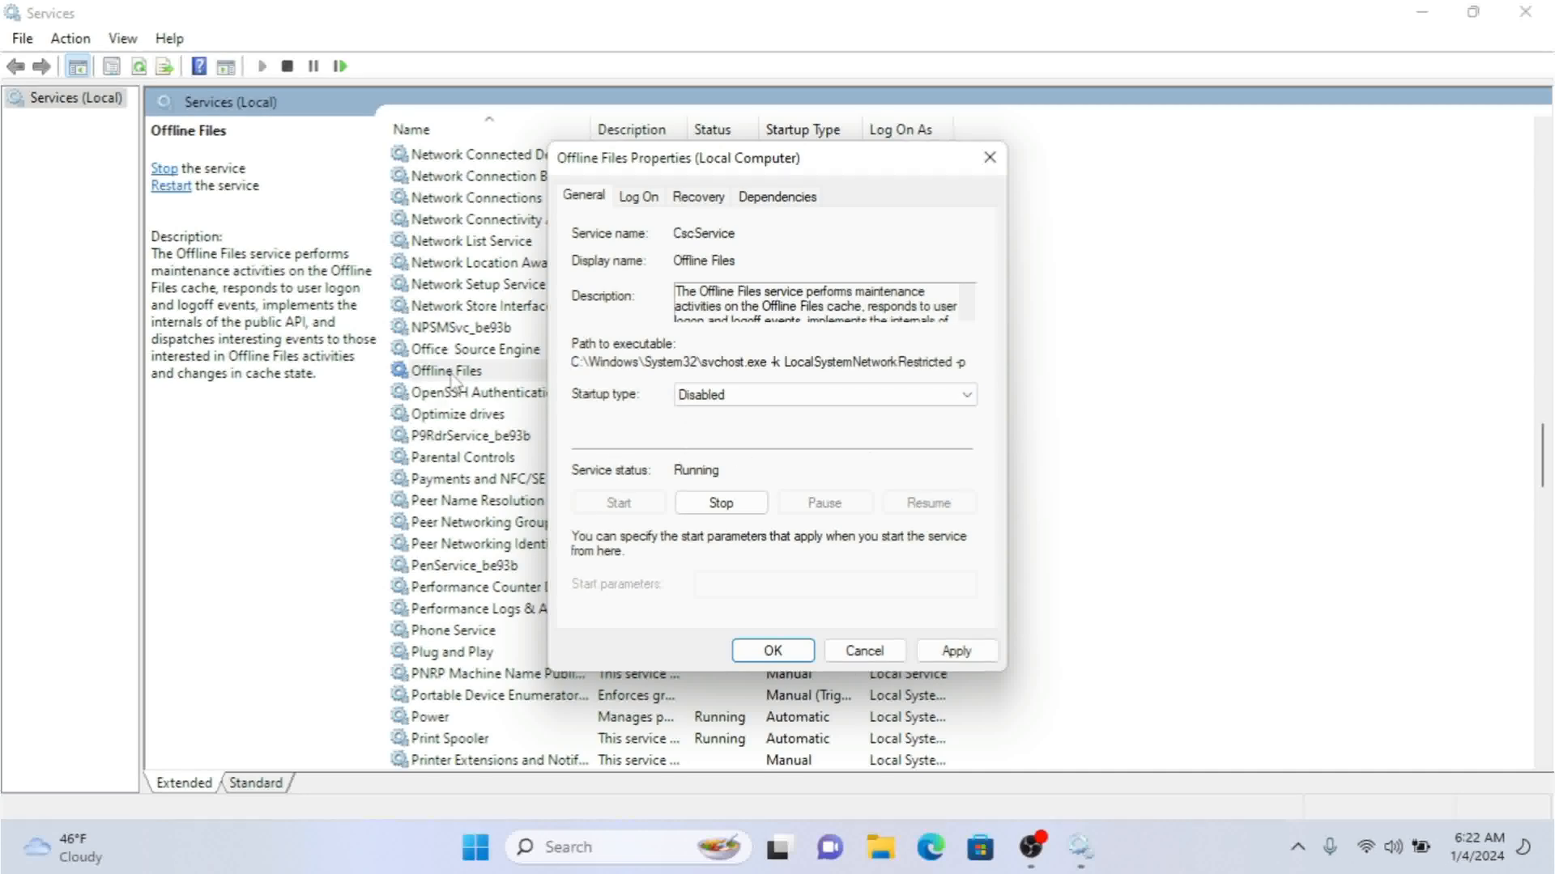
{"action": "left_click", "coordinate": [859, 397]}
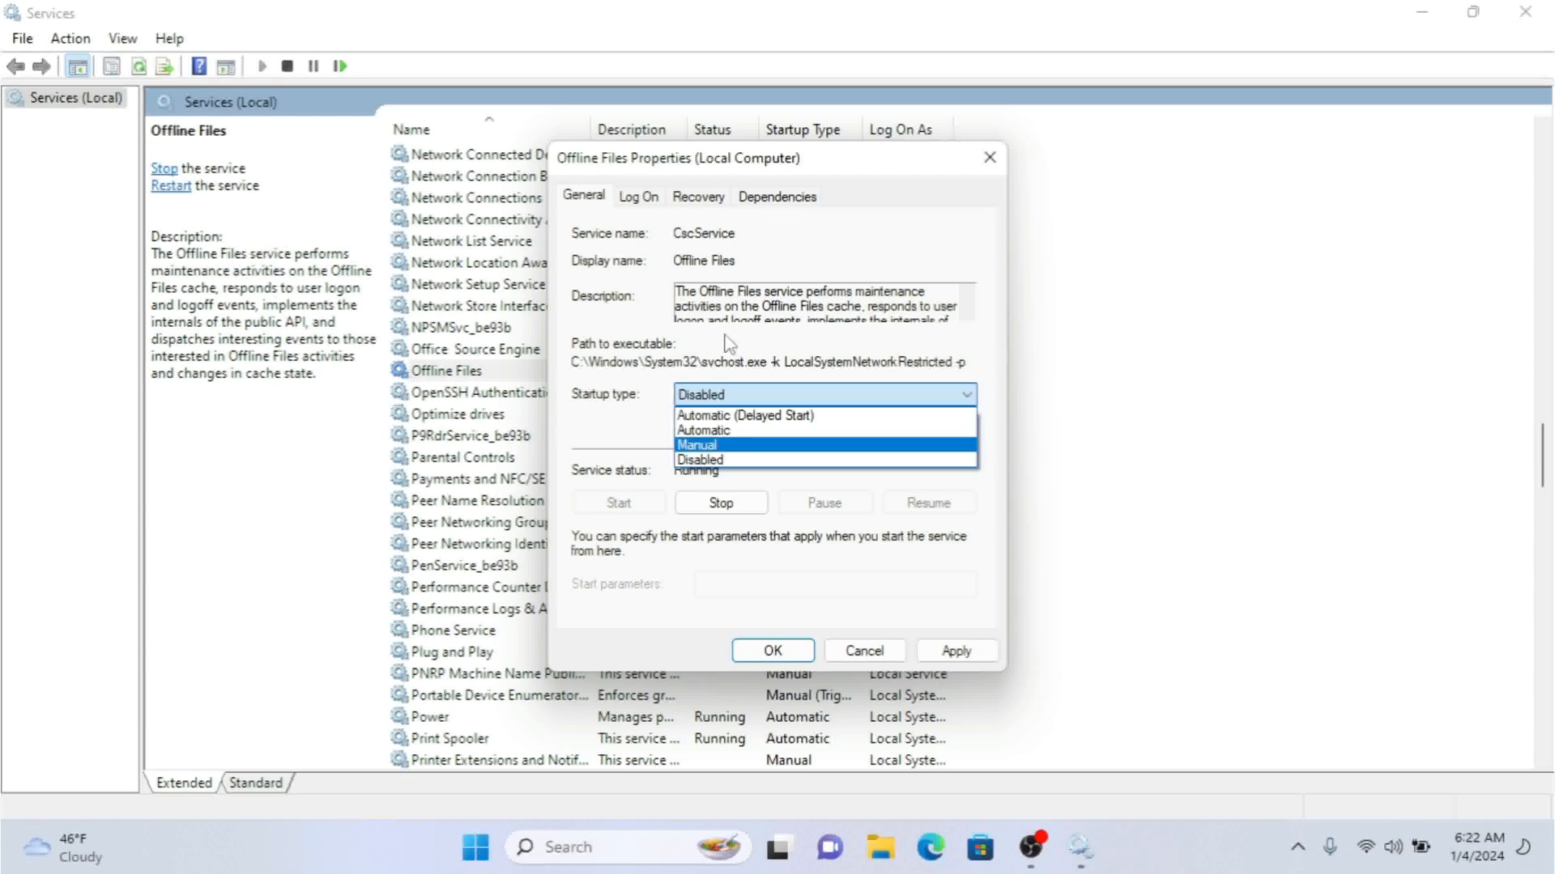
{"action": "left_click", "coordinate": [609, 309]}
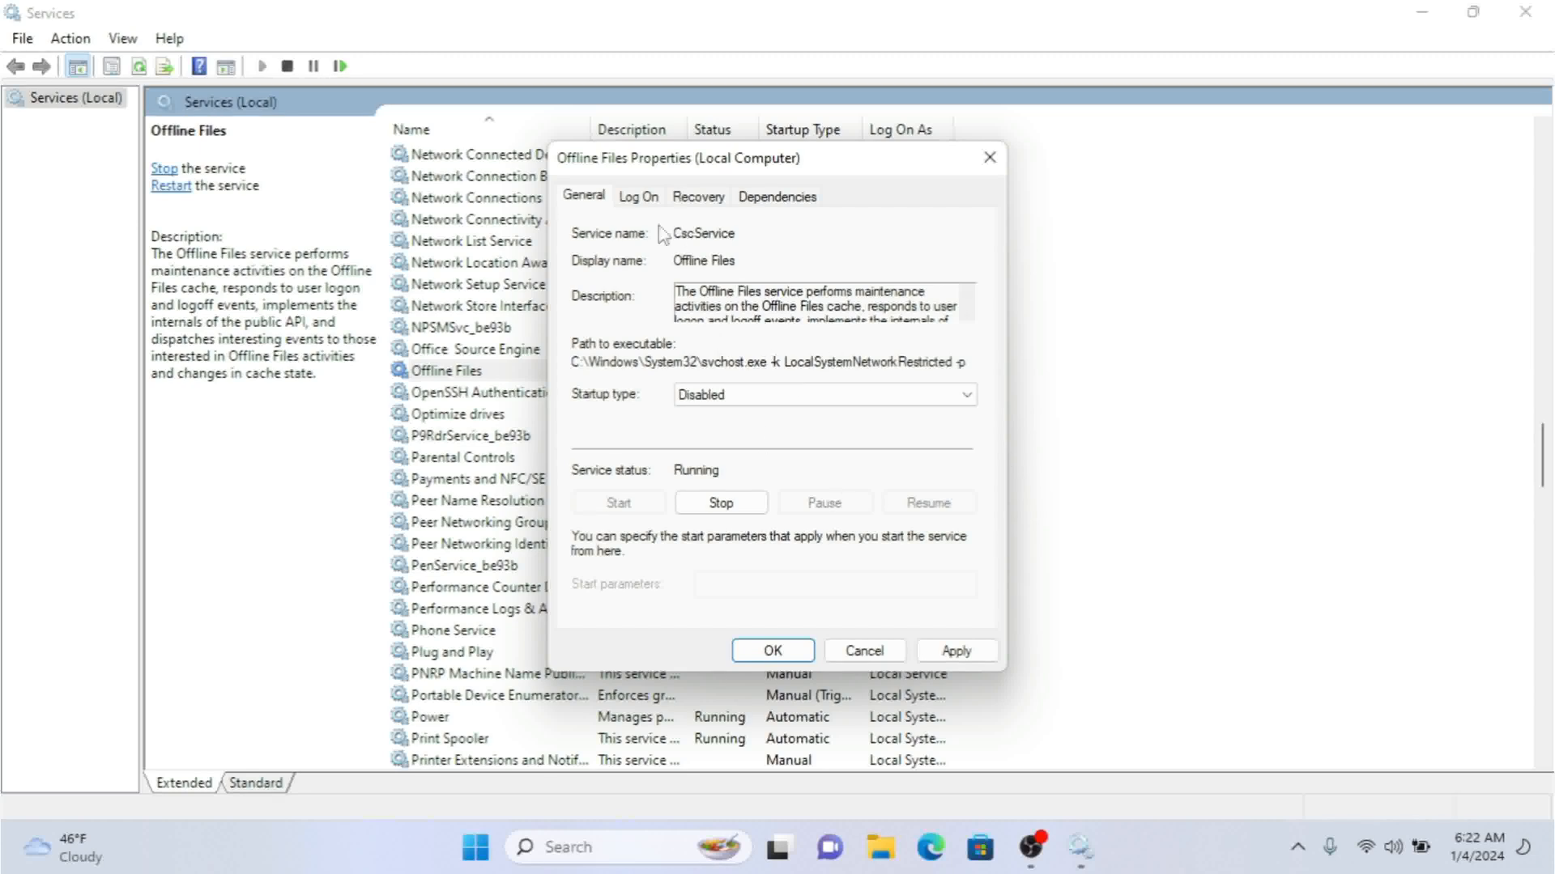
- Allow the service to interact with the desktop, and set its log-on to a local user account found through the advanced user search
{"action": "left_click", "coordinate": [639, 197]}
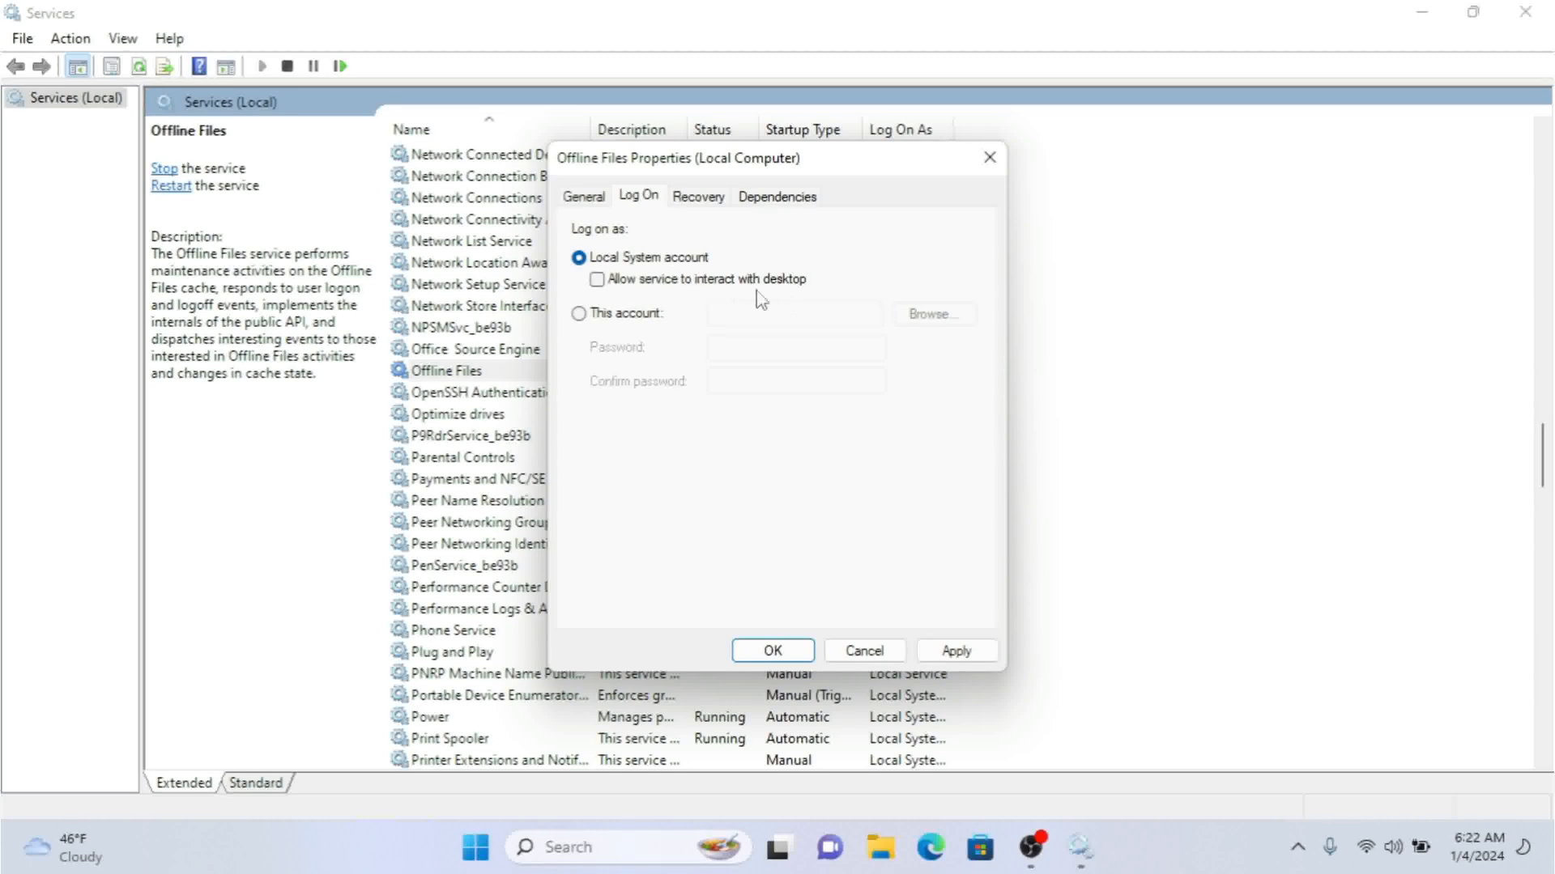
{"action": "left_click", "coordinate": [603, 283]}
{"action": "left_click", "coordinate": [578, 316]}
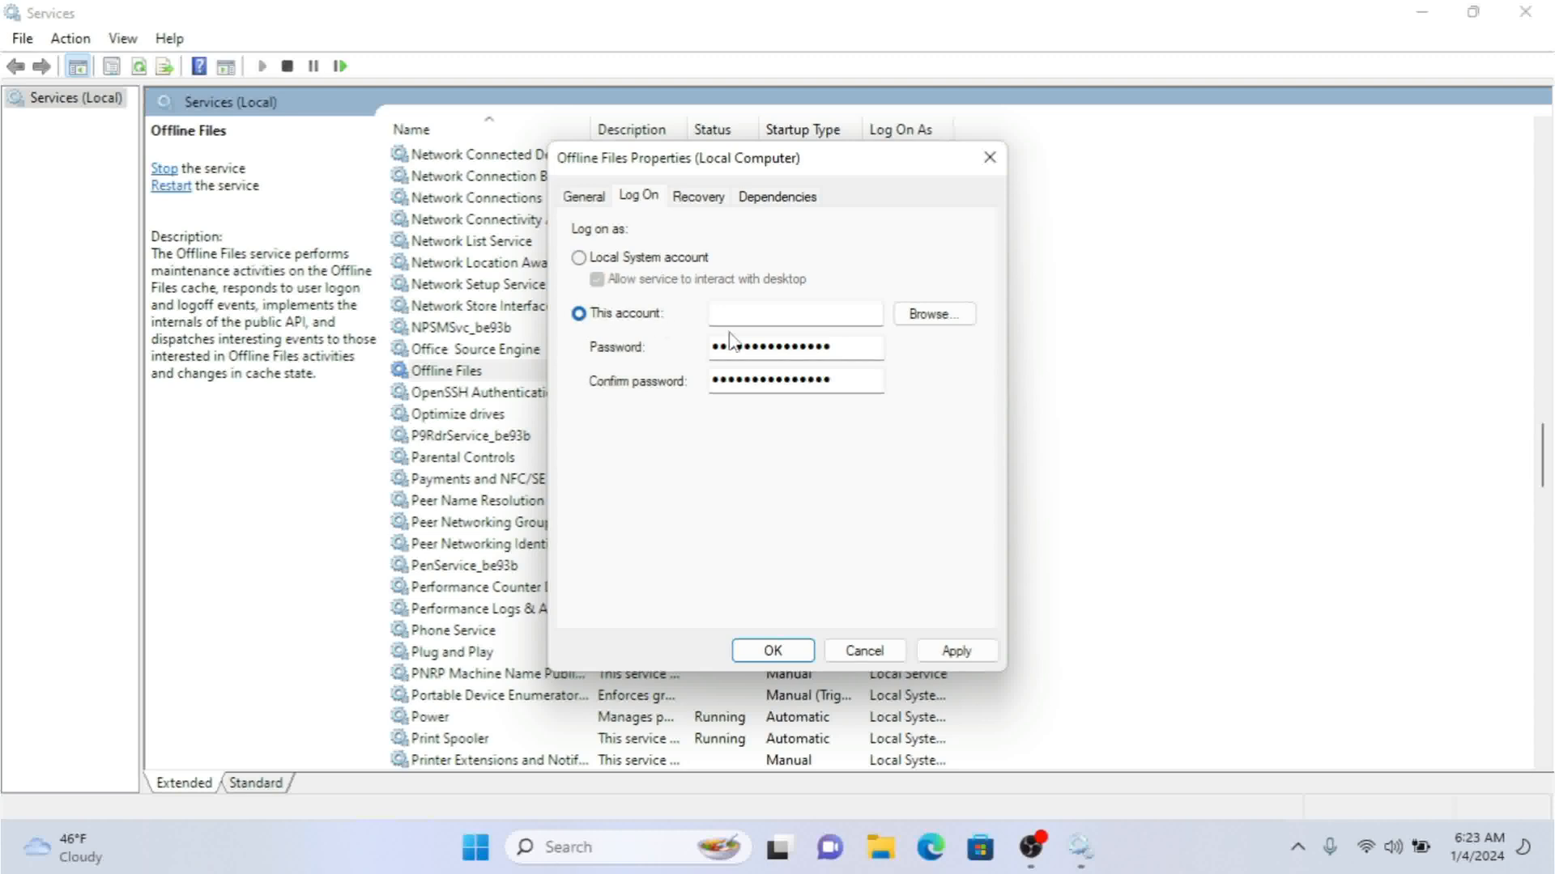
{"action": "left_click", "coordinate": [940, 313]}
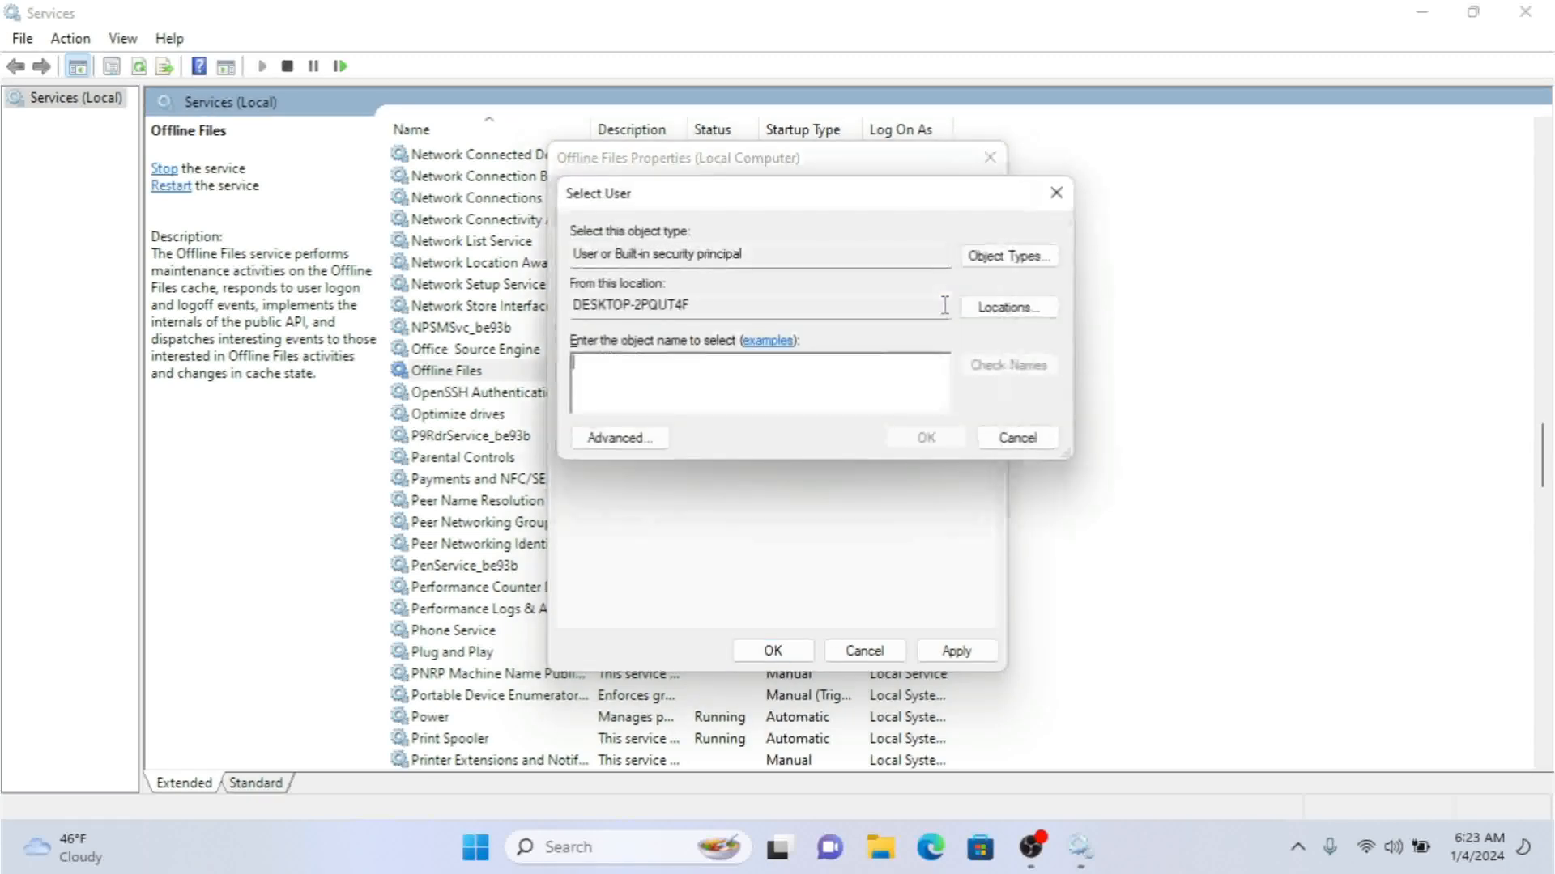
{"action": "left_click", "coordinate": [616, 438]}
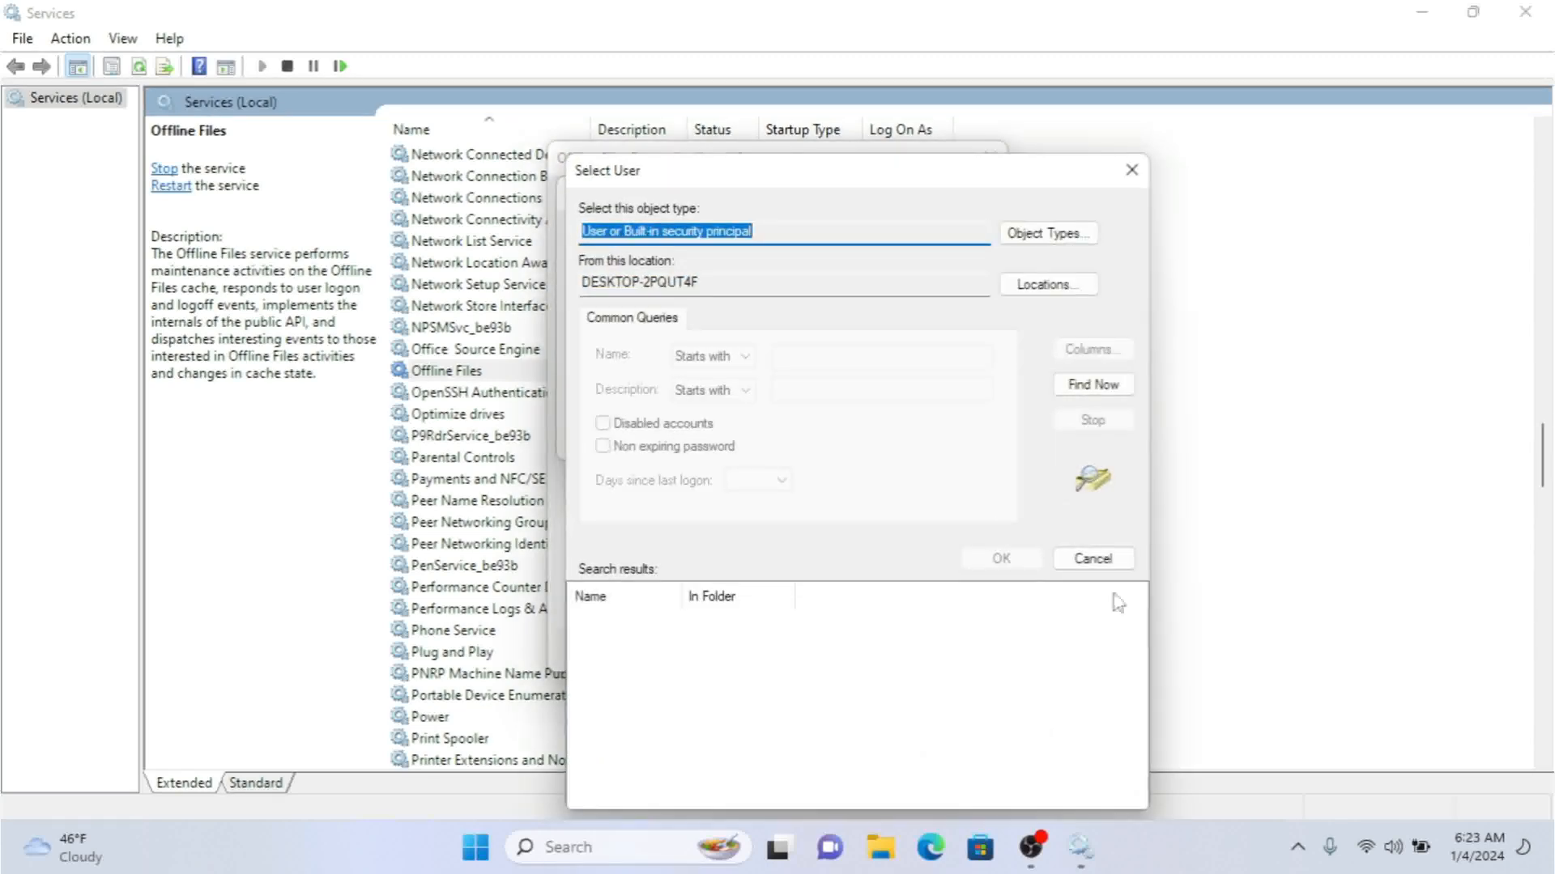
{"action": "left_click", "coordinate": [1091, 389]}
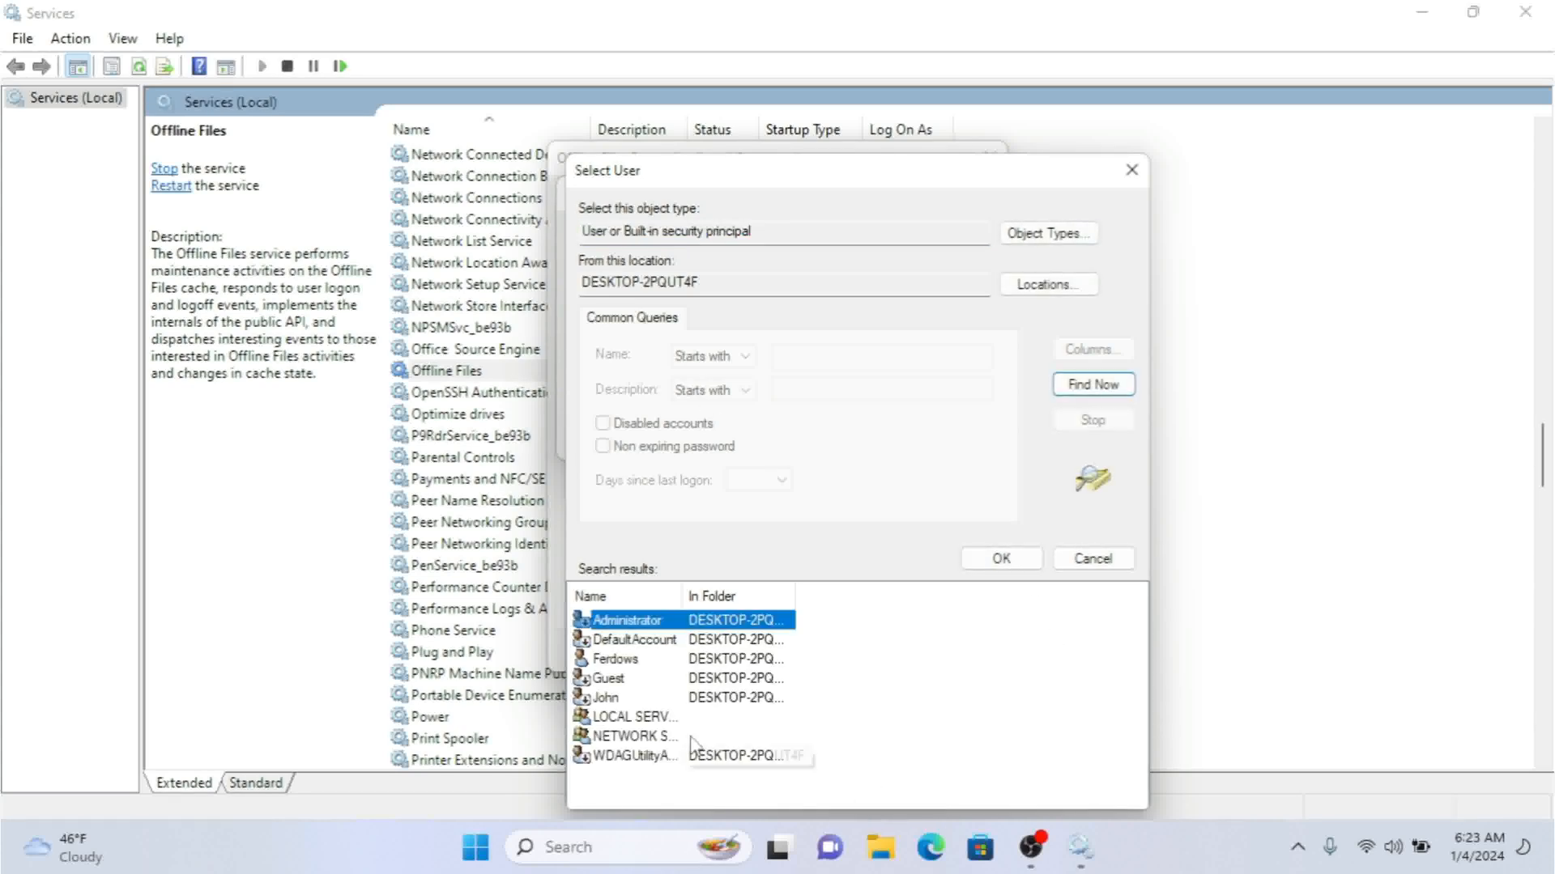
{"action": "left_click", "coordinate": [609, 660]}
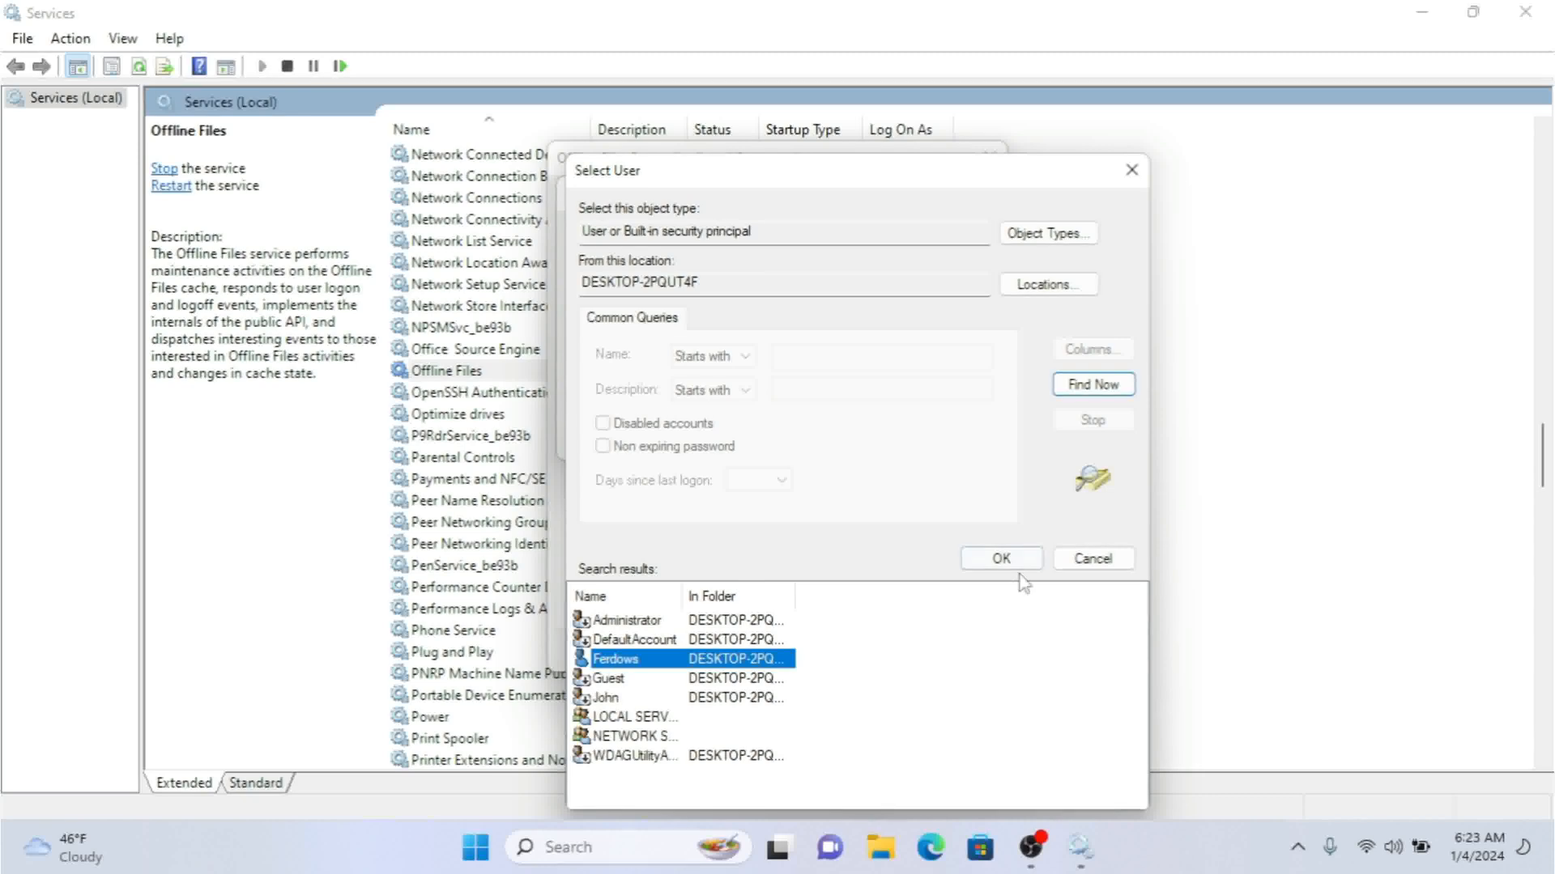
{"action": "left_click", "coordinate": [996, 558]}
{"action": "left_click", "coordinate": [950, 447]}
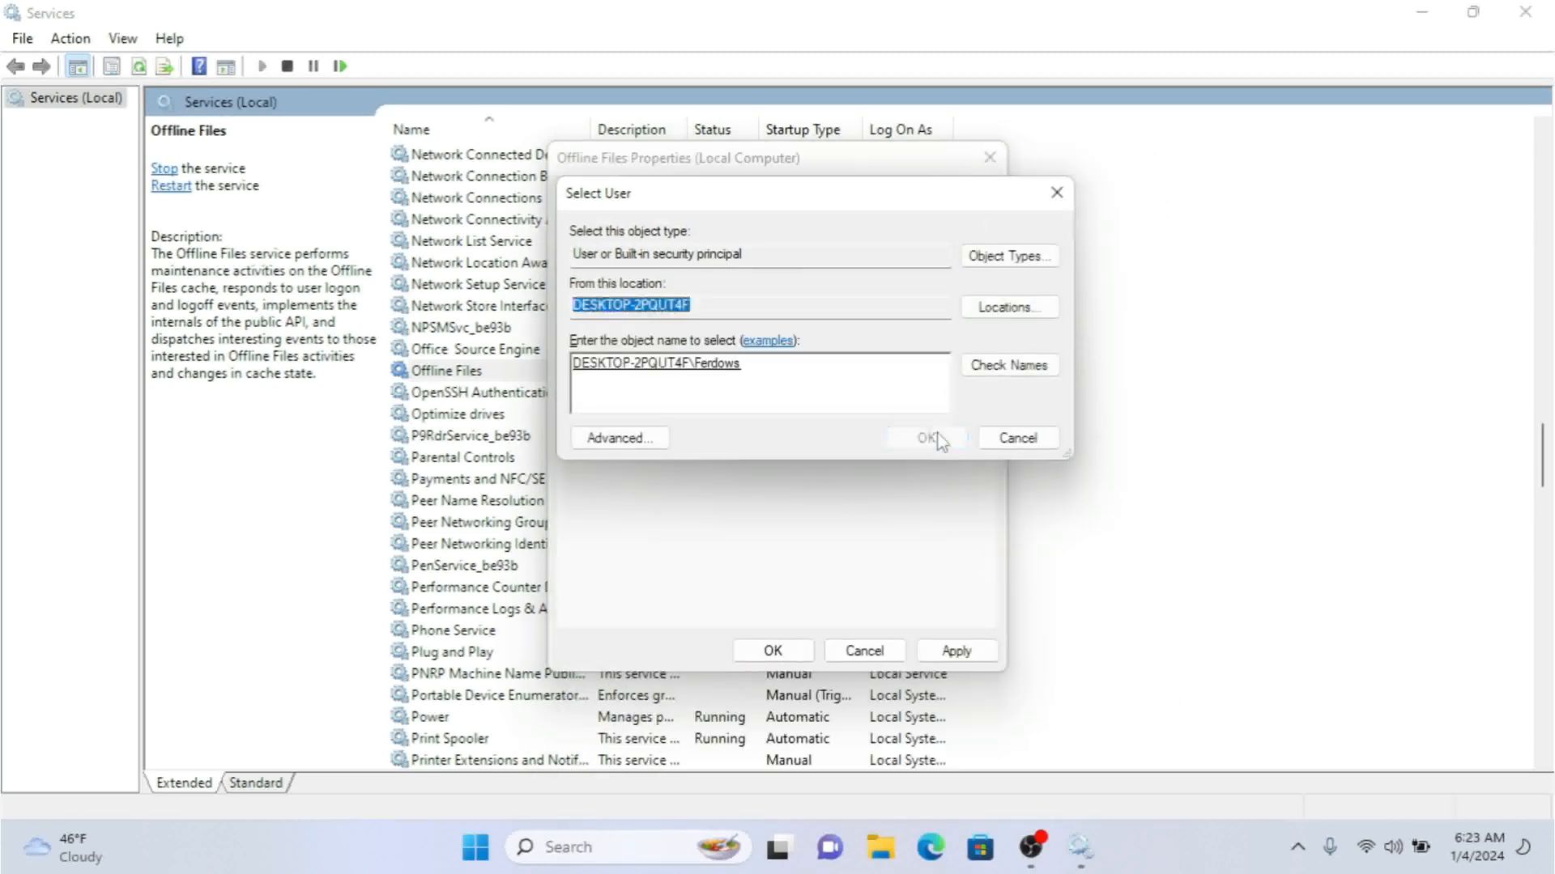
- Switch the service's log-on back to the Local System account without entering an account password
{"action": "left_click", "coordinate": [810, 344]}
{"action": "left_click_drag", "start_coordinate": [847, 344], "coordinate": [625, 348]}
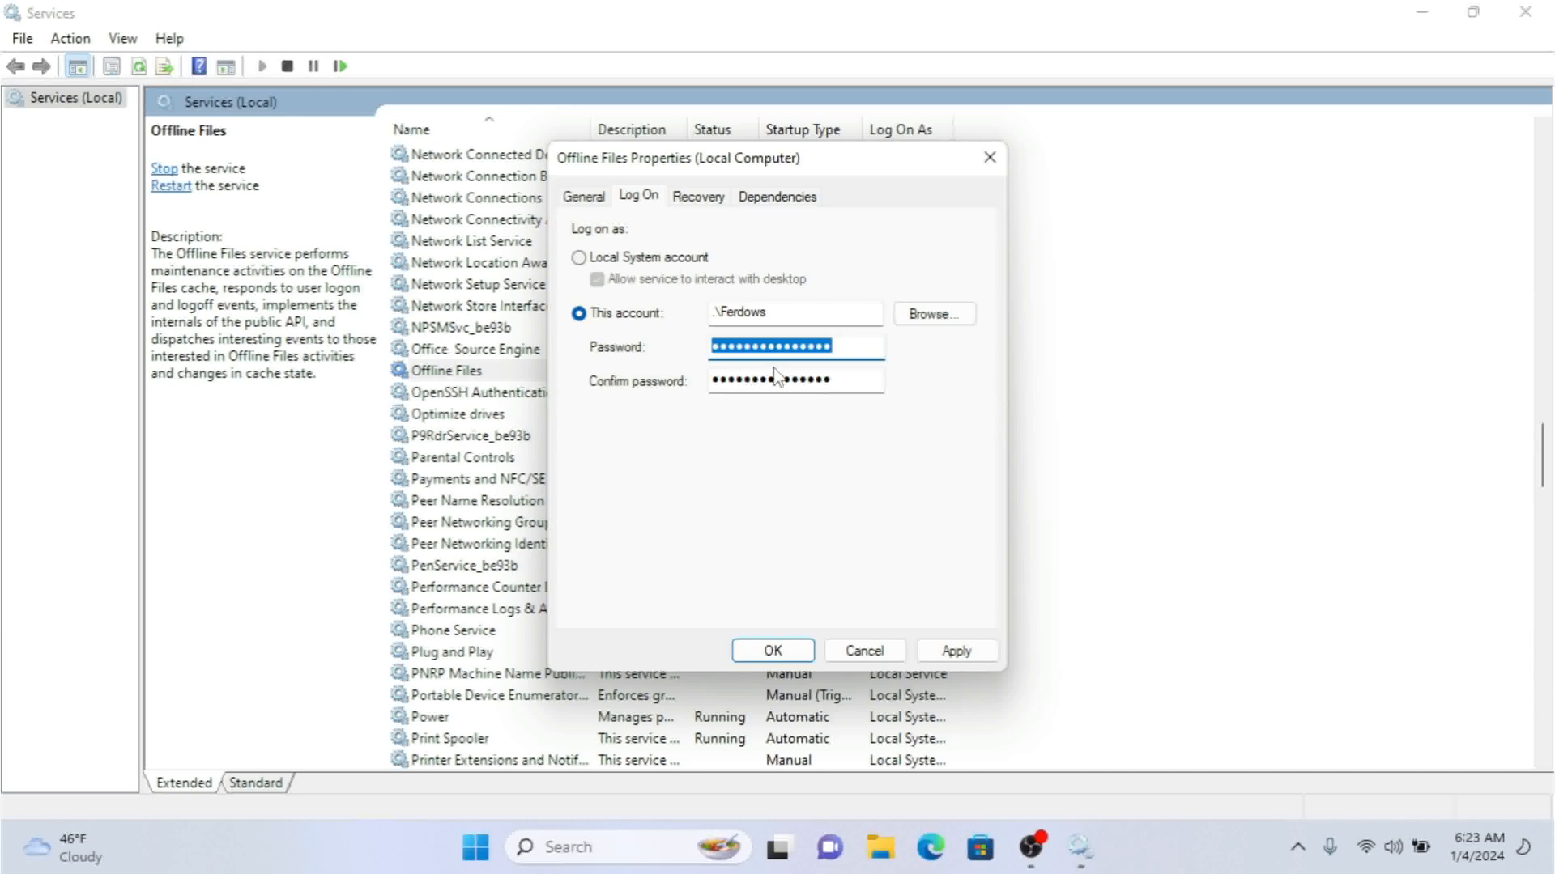
{"action": "left_click", "coordinate": [609, 259]}
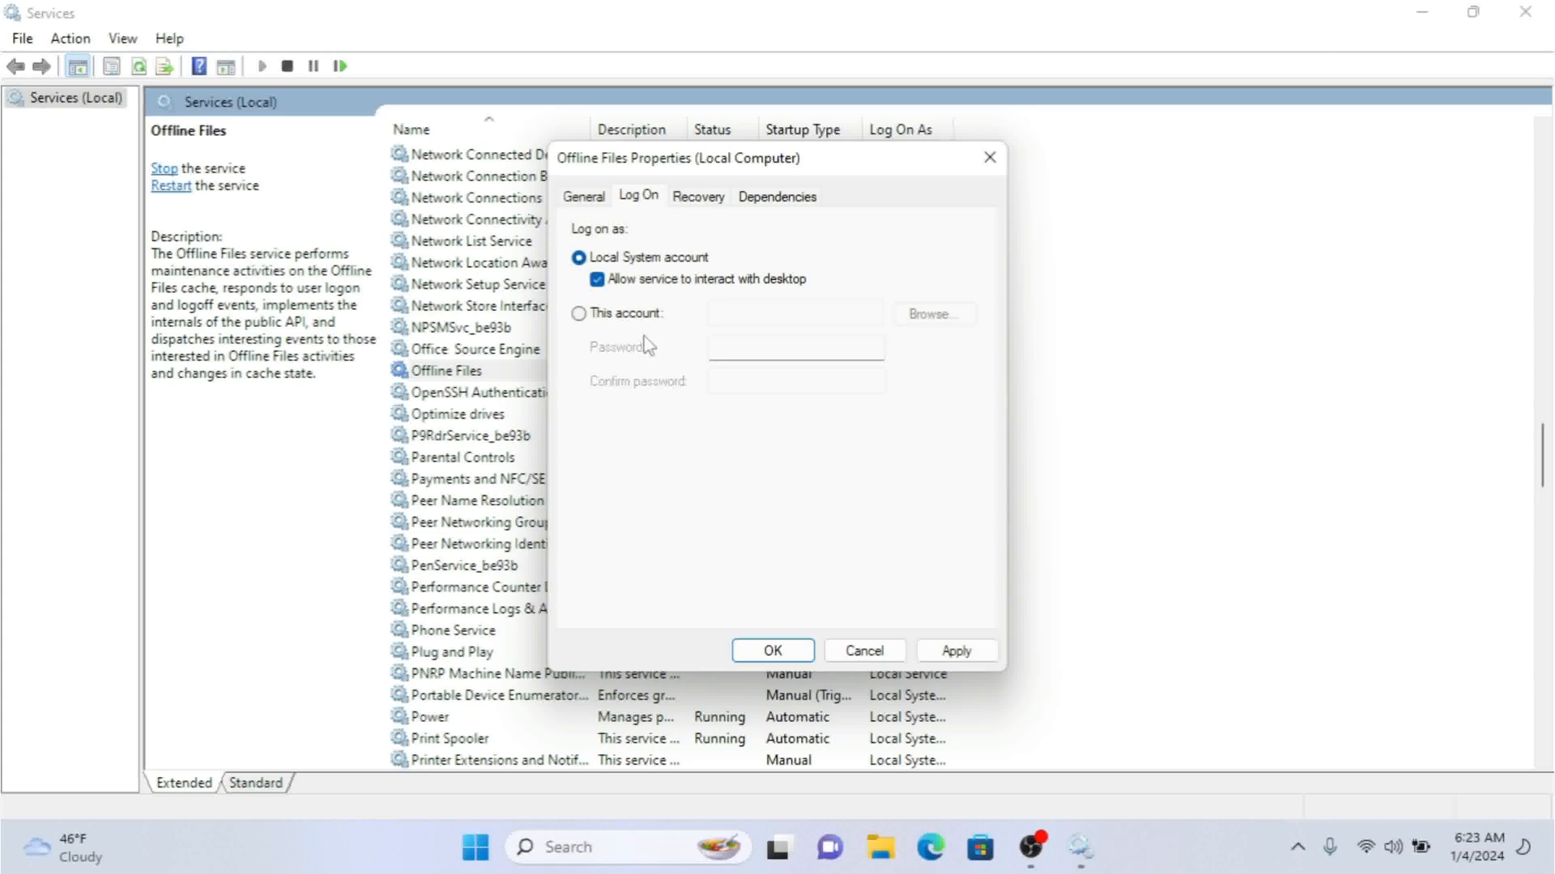
- Examine the recovery actions available for the service's first, second and subsequent failures
{"action": "left_click", "coordinate": [701, 203]}
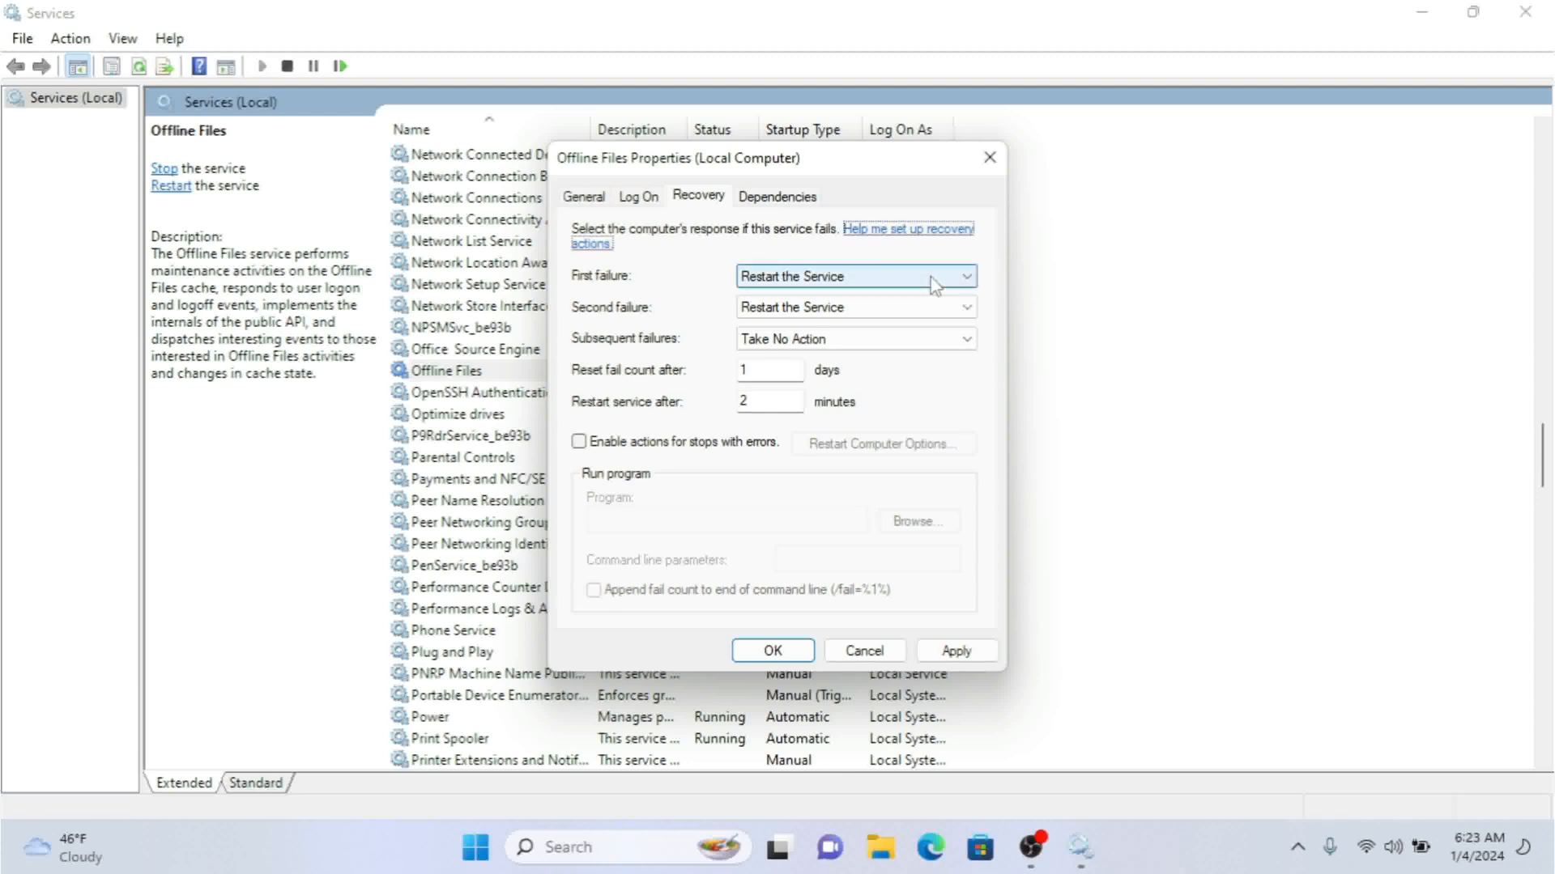
{"action": "left_click", "coordinate": [791, 279]}
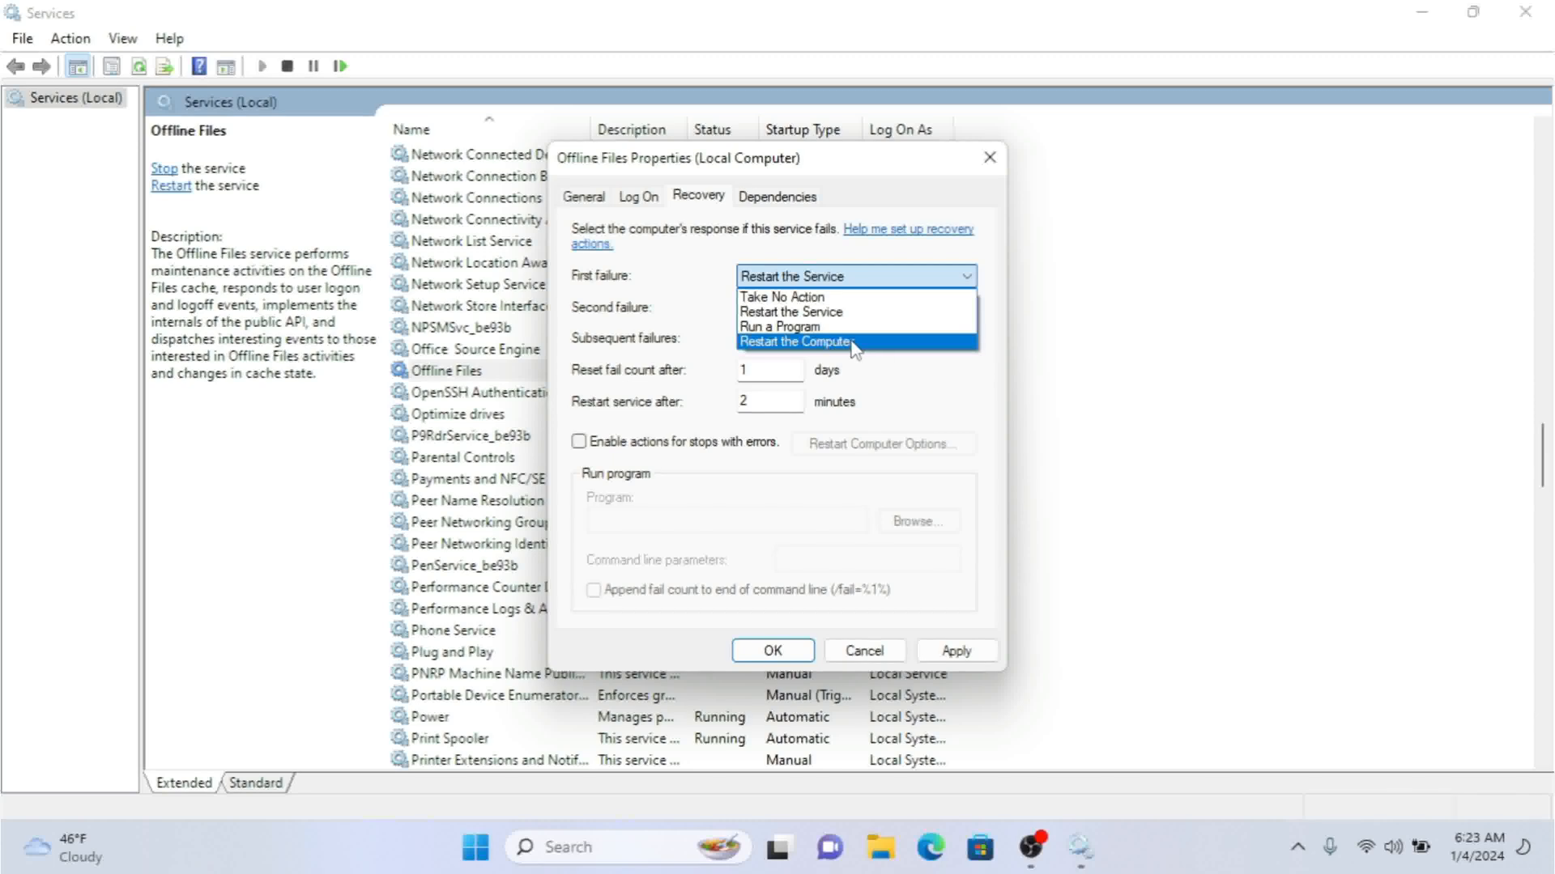
{"action": "left_click", "coordinate": [695, 279]}
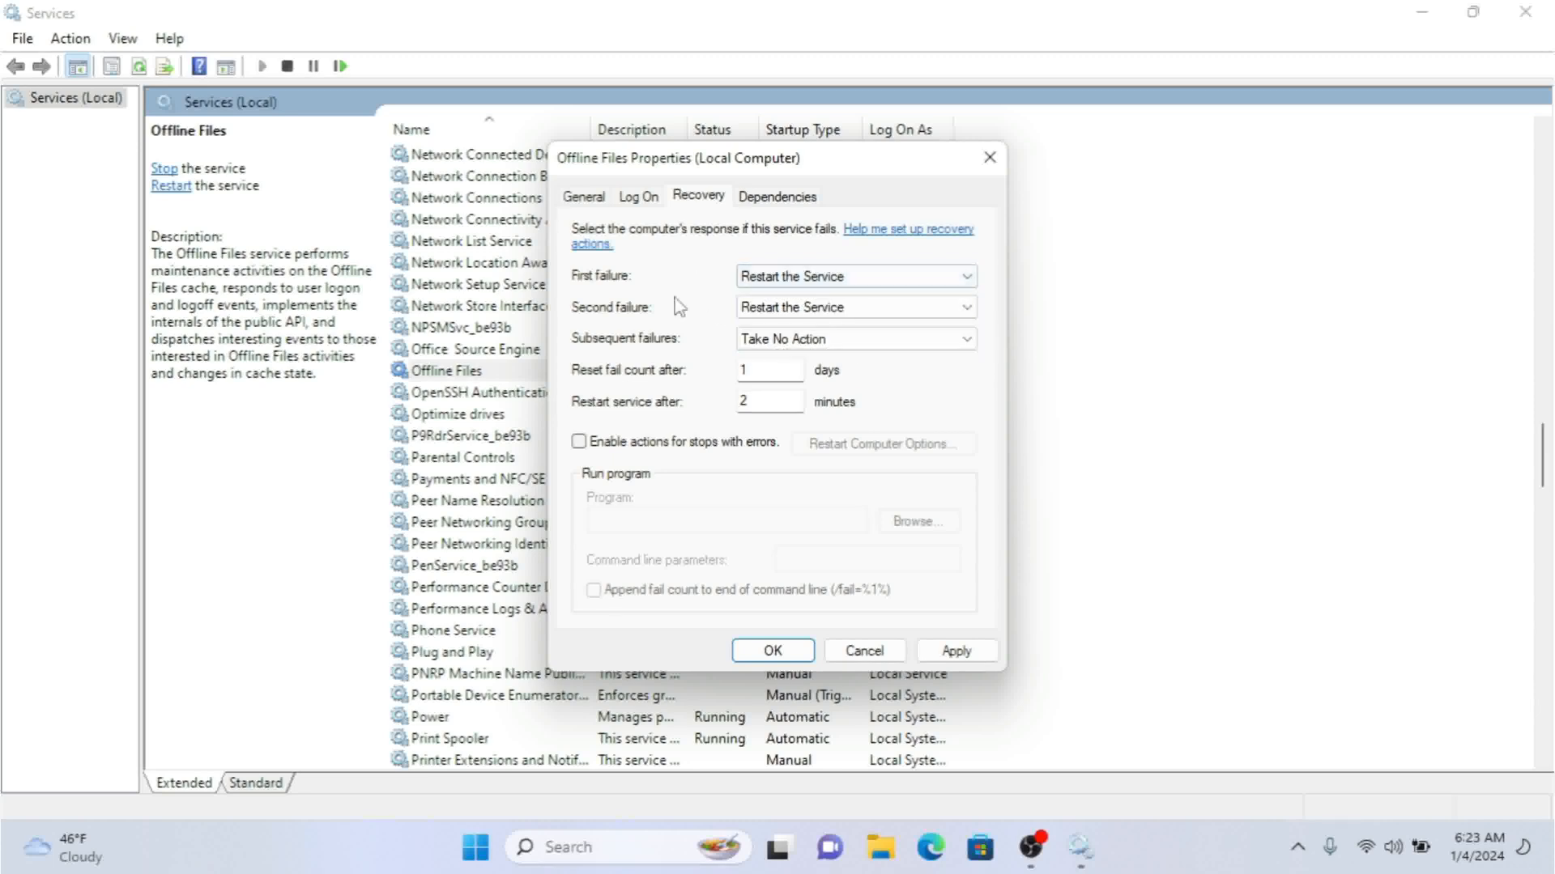
{"action": "left_click", "coordinate": [856, 312]}
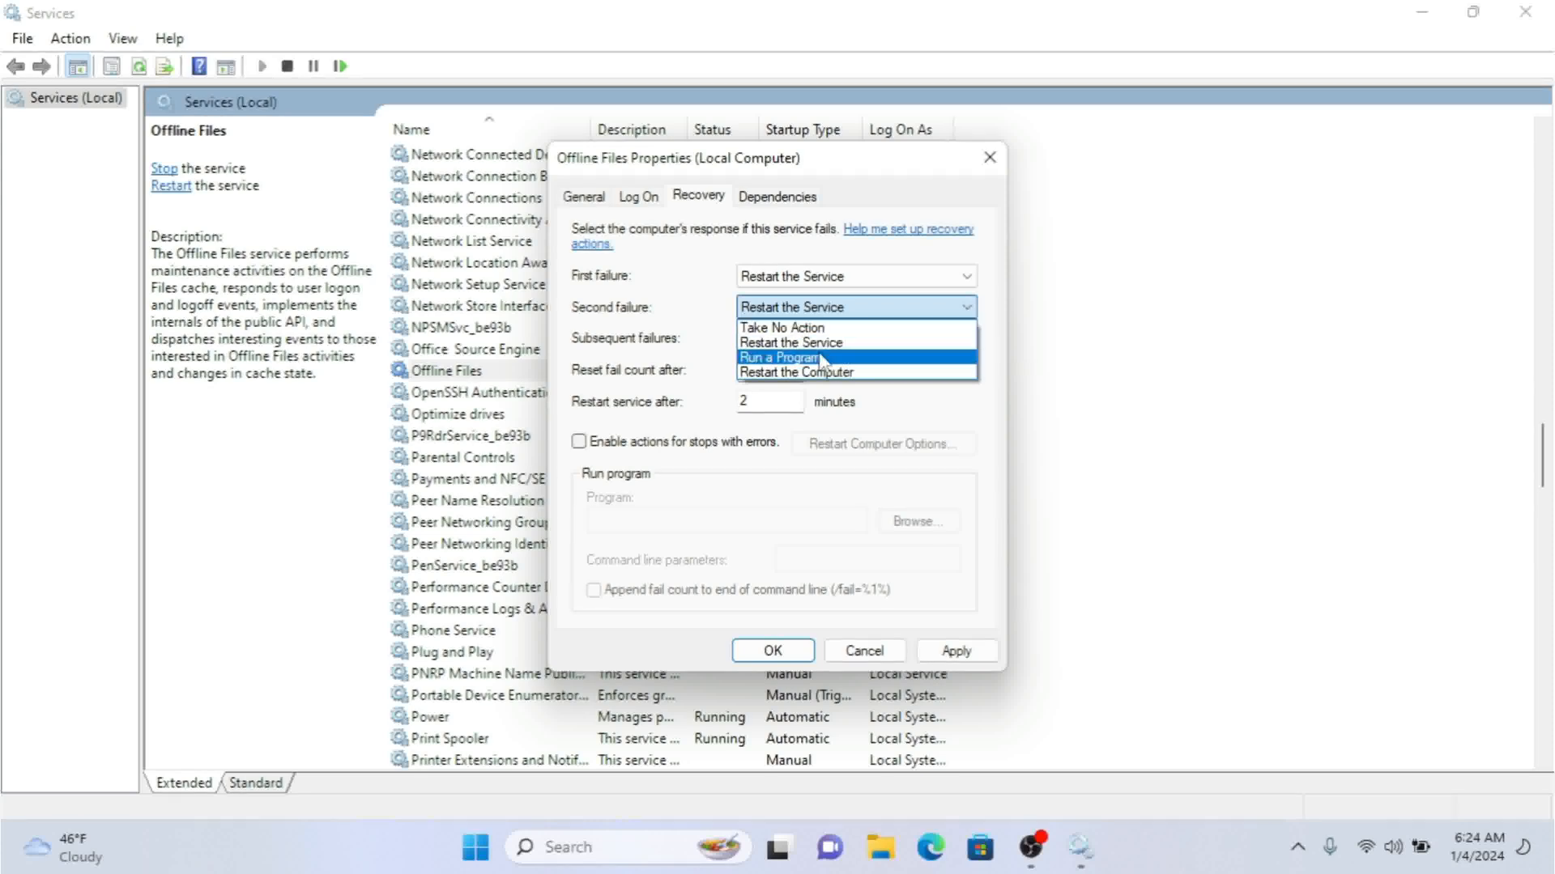
{"action": "left_click", "coordinate": [696, 322]}
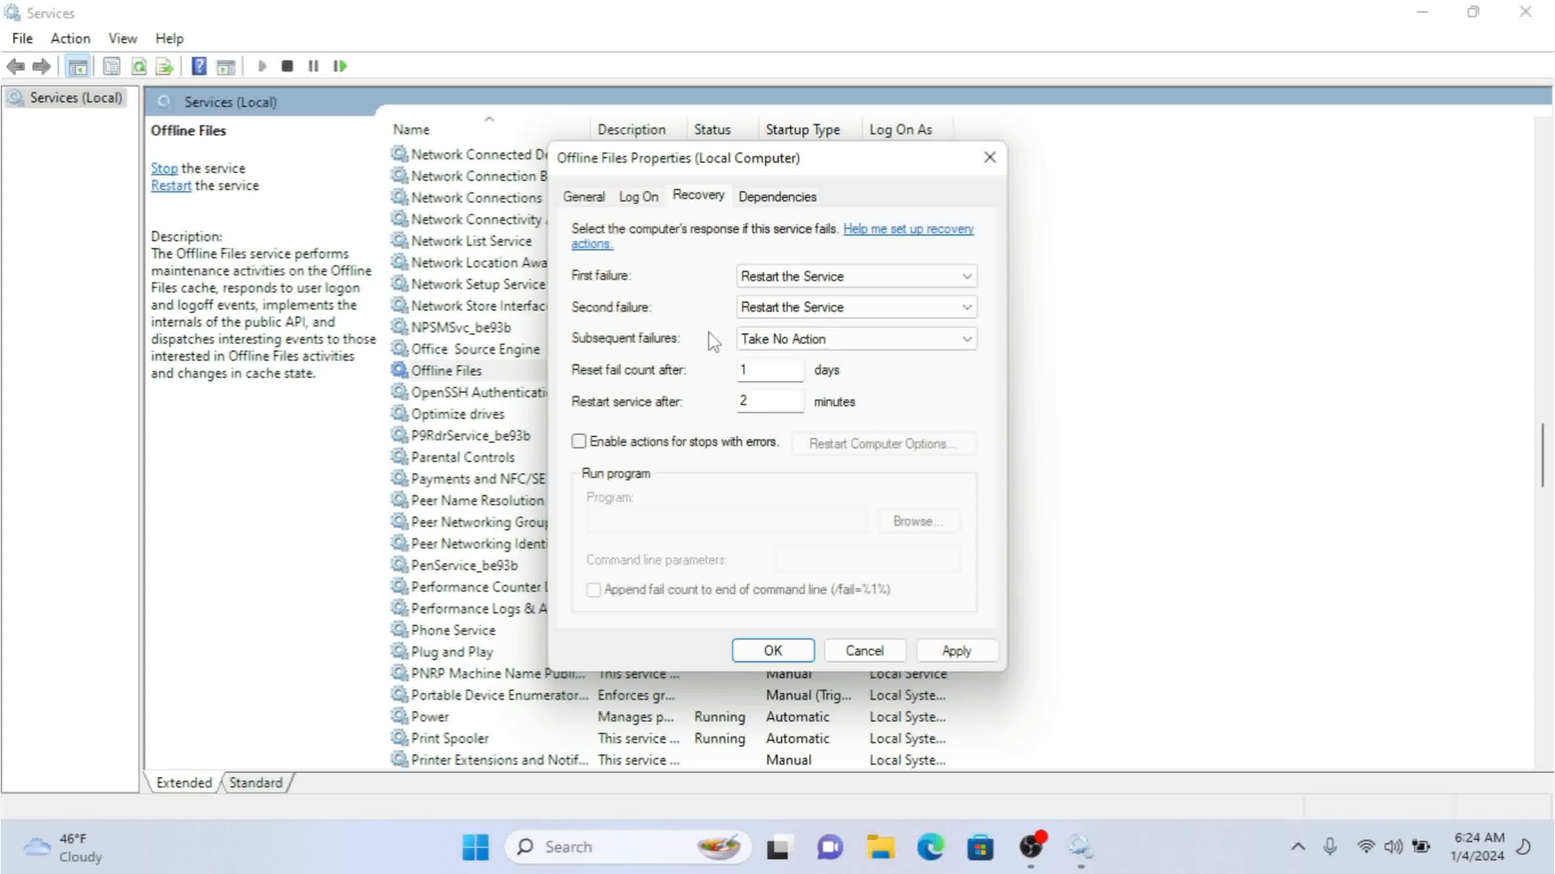
{"action": "left_click", "coordinate": [789, 340]}
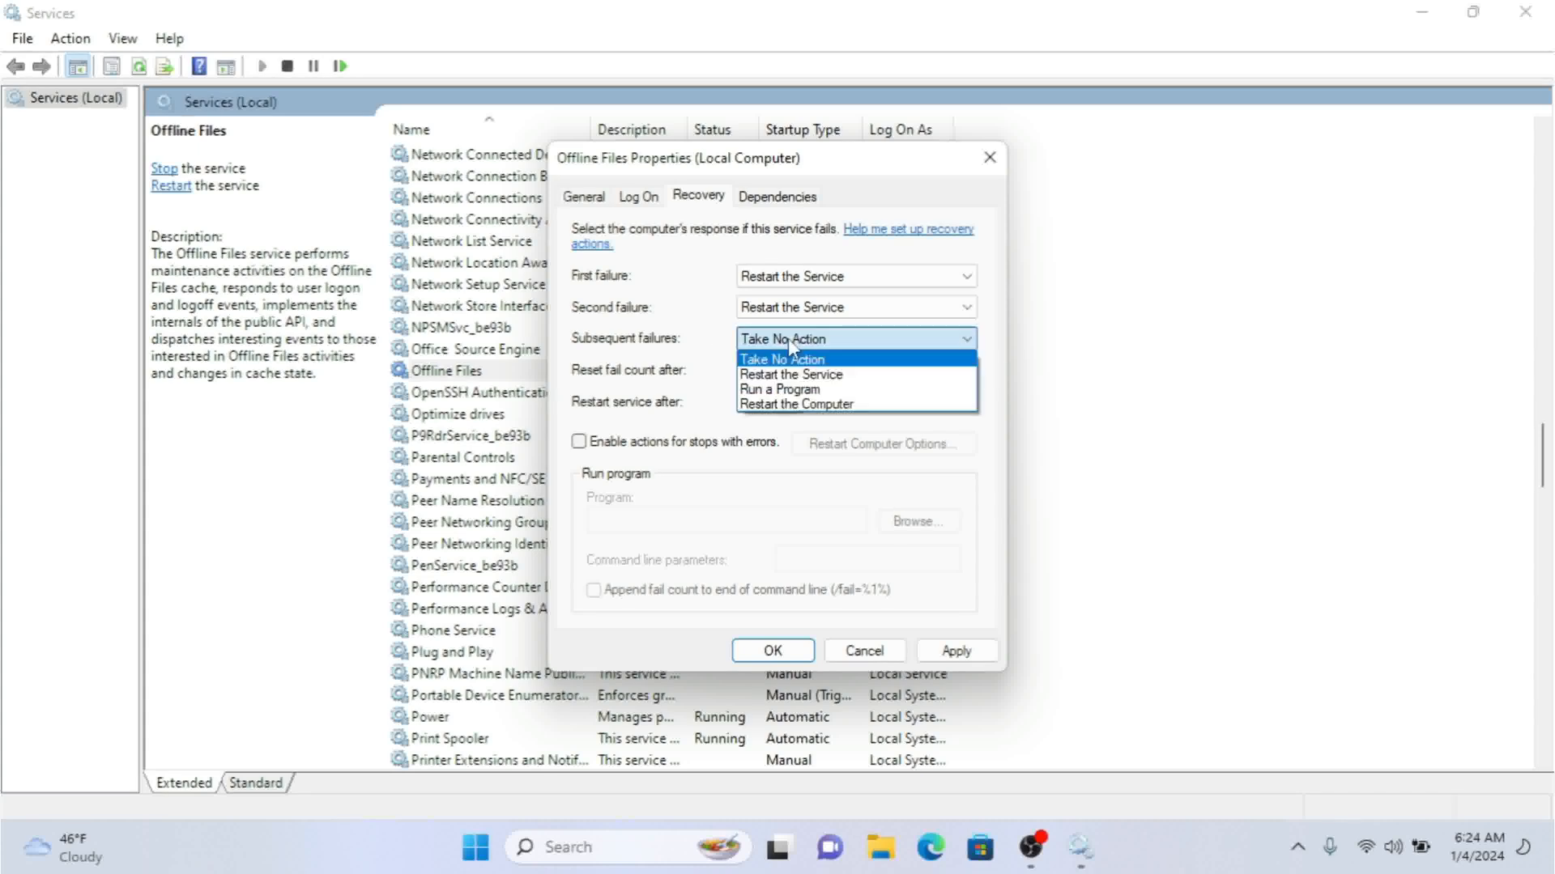
{"action": "left_click", "coordinate": [686, 314]}
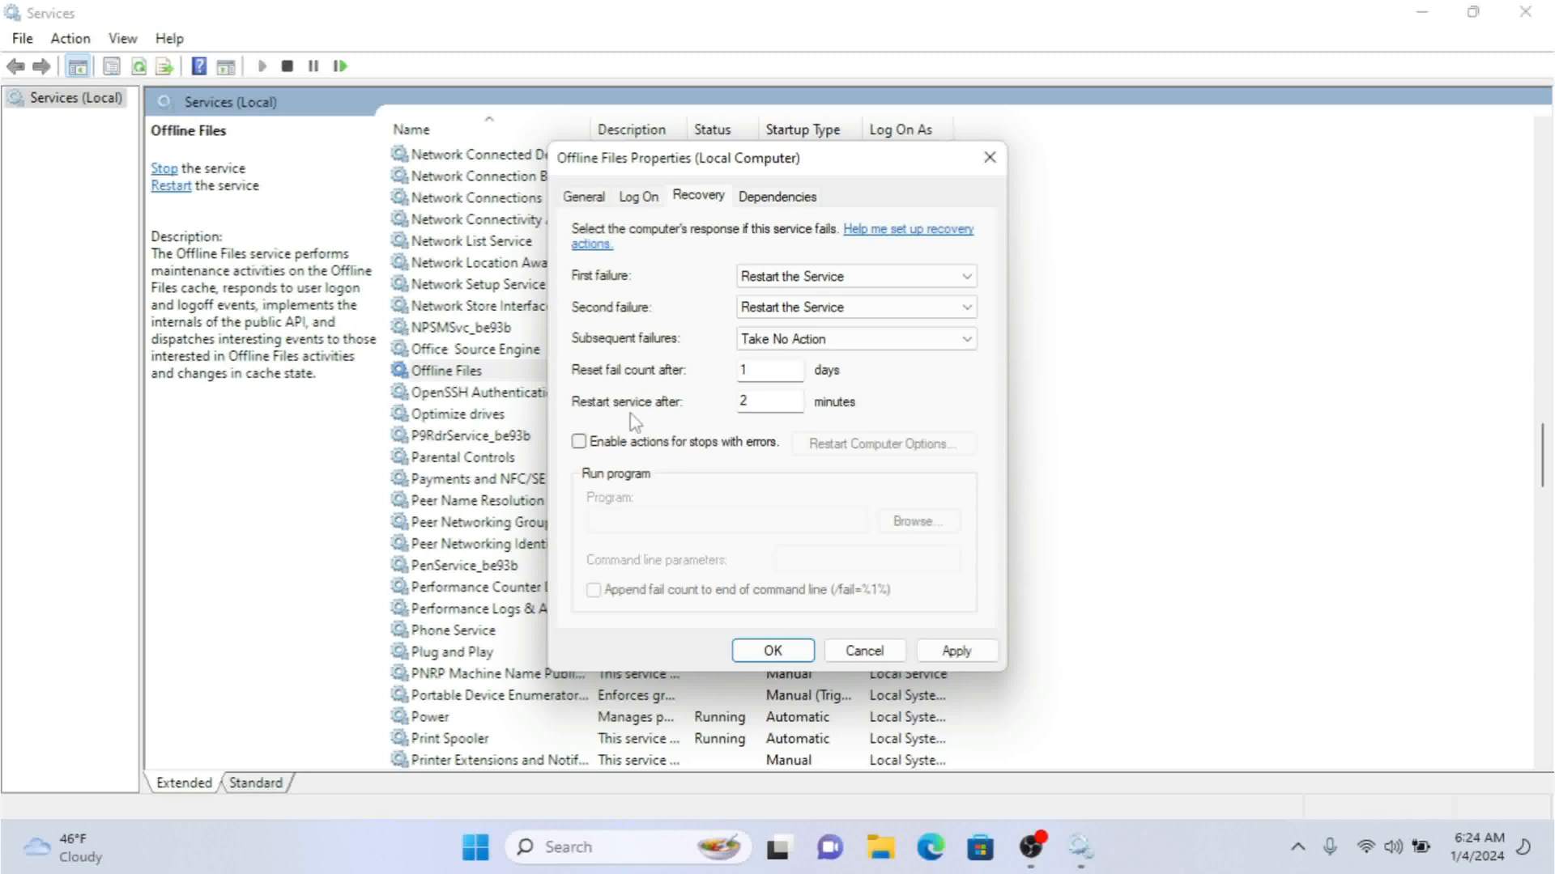
- Try the option that enables recovery actions for stops with errors
{"action": "left_click", "coordinate": [773, 398]}
{"action": "left_click", "coordinate": [601, 448]}
{"action": "left_click", "coordinate": [580, 444]}
- Check the Offline Files service's dependencies and dismiss its properties with Cancel
{"action": "left_click", "coordinate": [777, 199]}
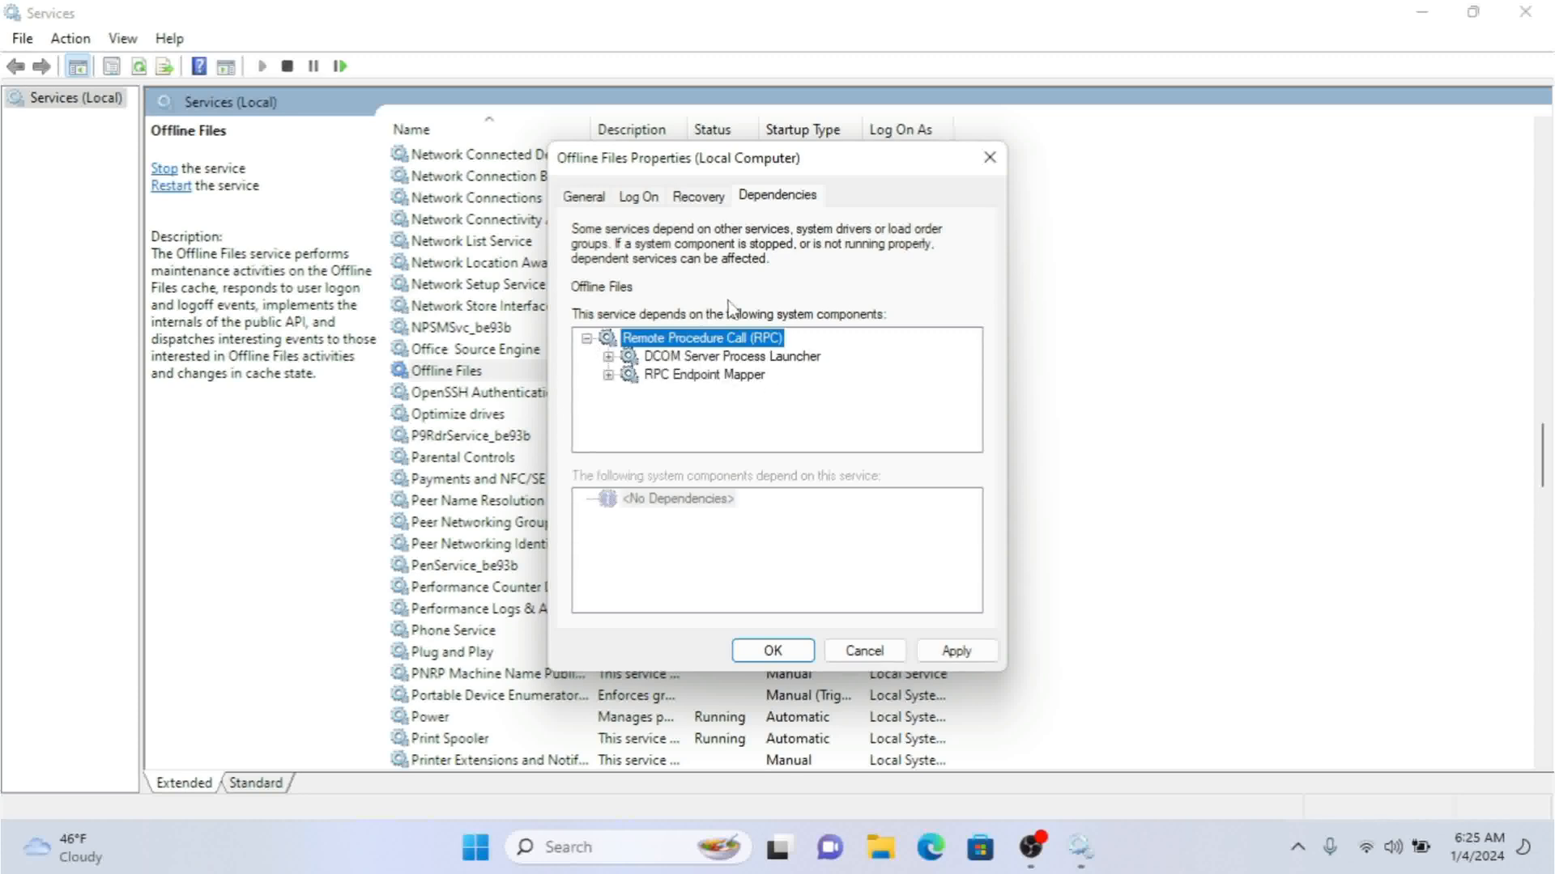
{"action": "left_click", "coordinate": [864, 651]}
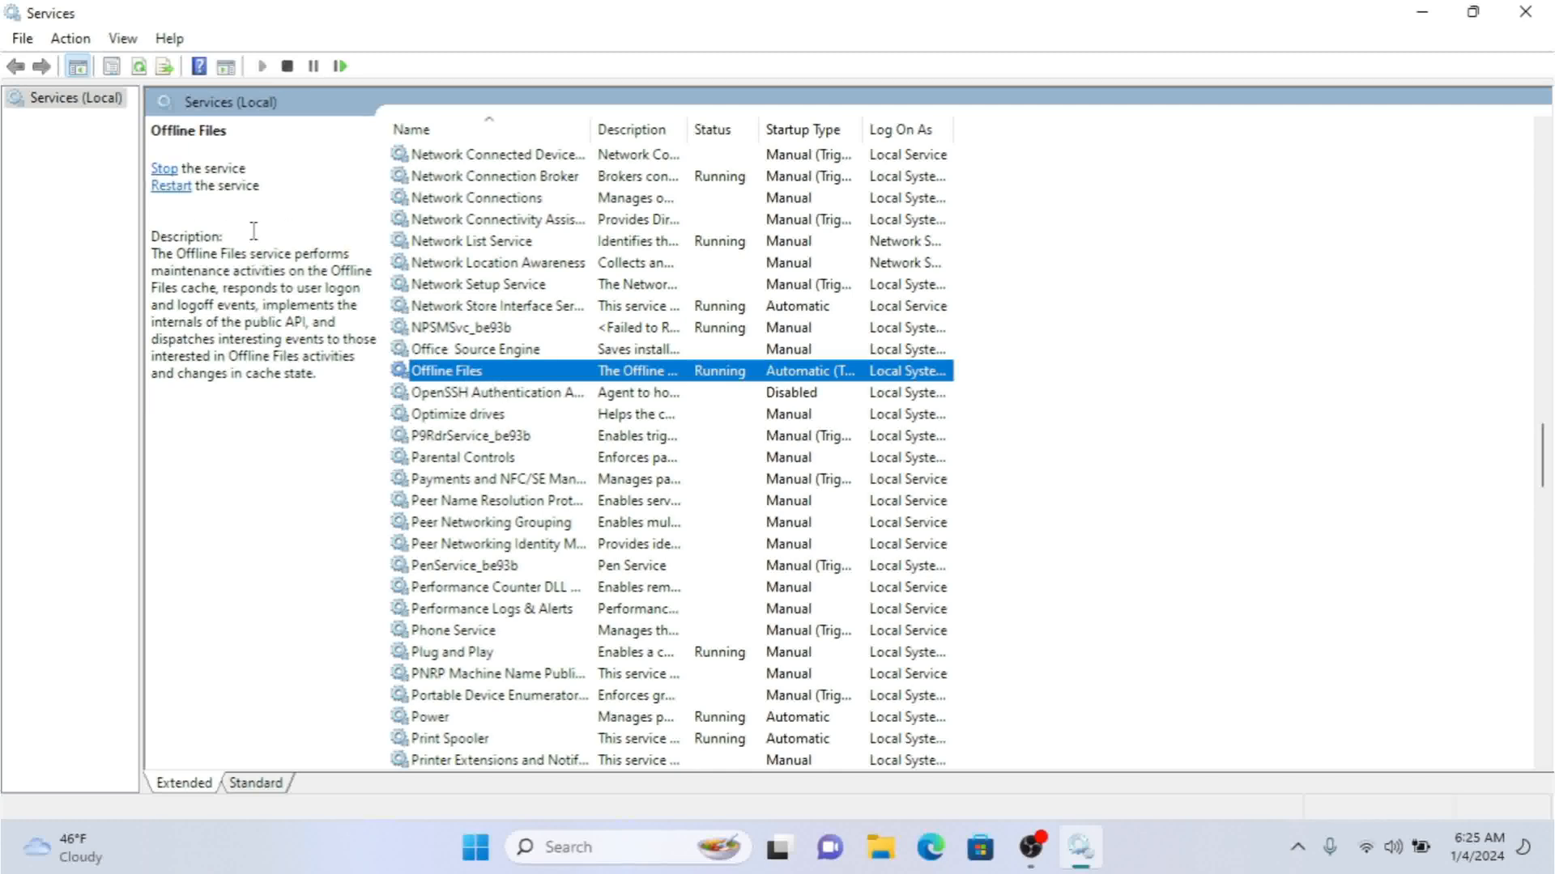
- Restart the Offline Files service from the Services console
{"action": "left_click", "coordinate": [172, 186]}
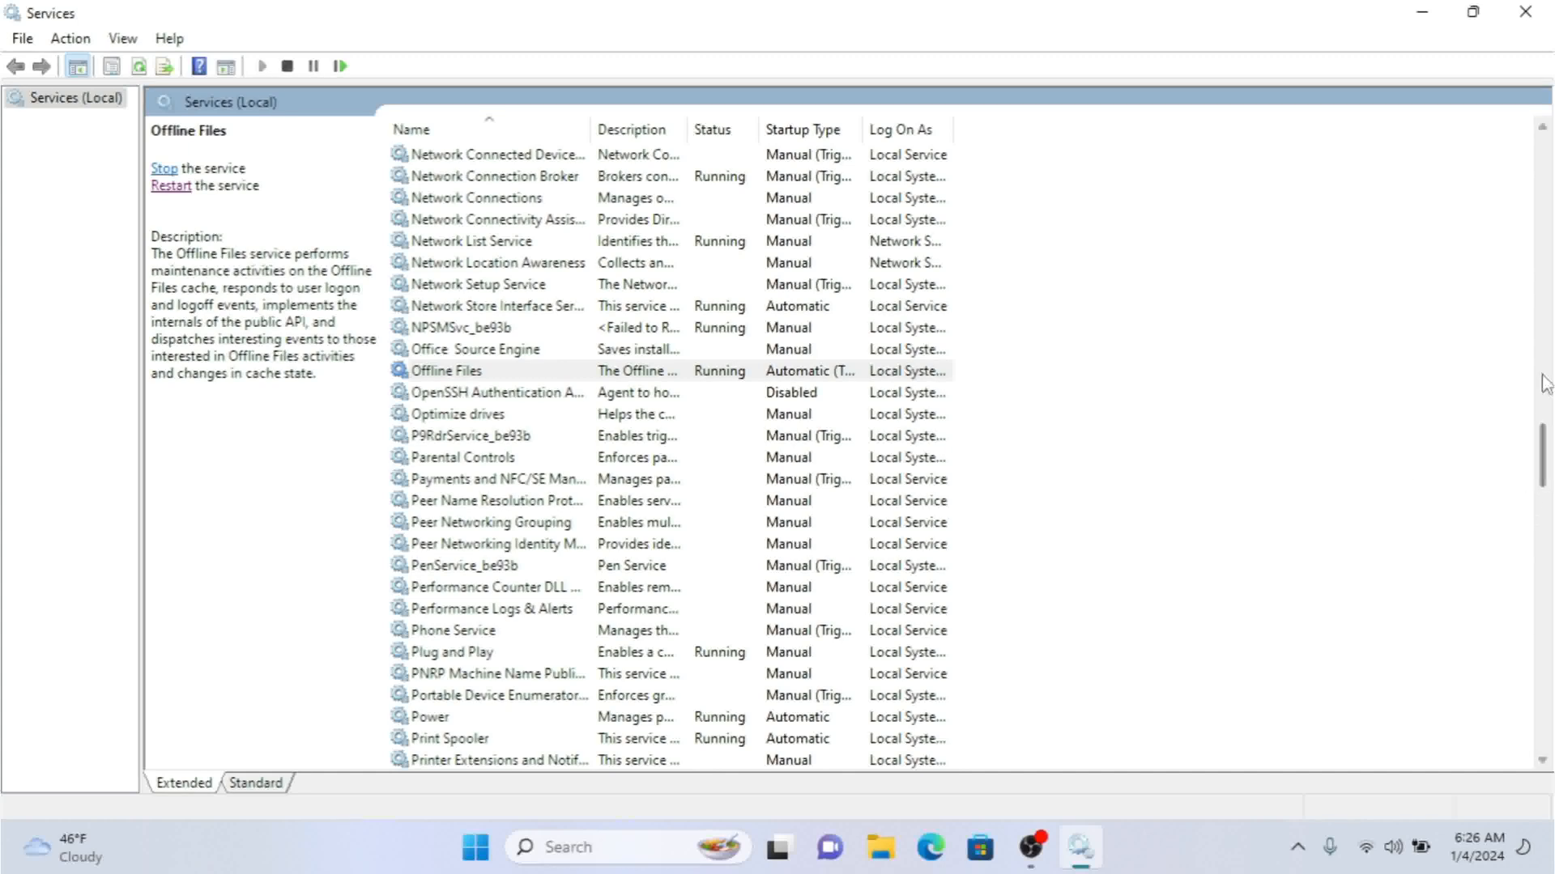
- Review the startup type options in the Work Folders service's properties and dismiss the dialog without changes
{"action": "left_click_drag", "start_coordinate": [1544, 451], "coordinate": [1548, 717]}
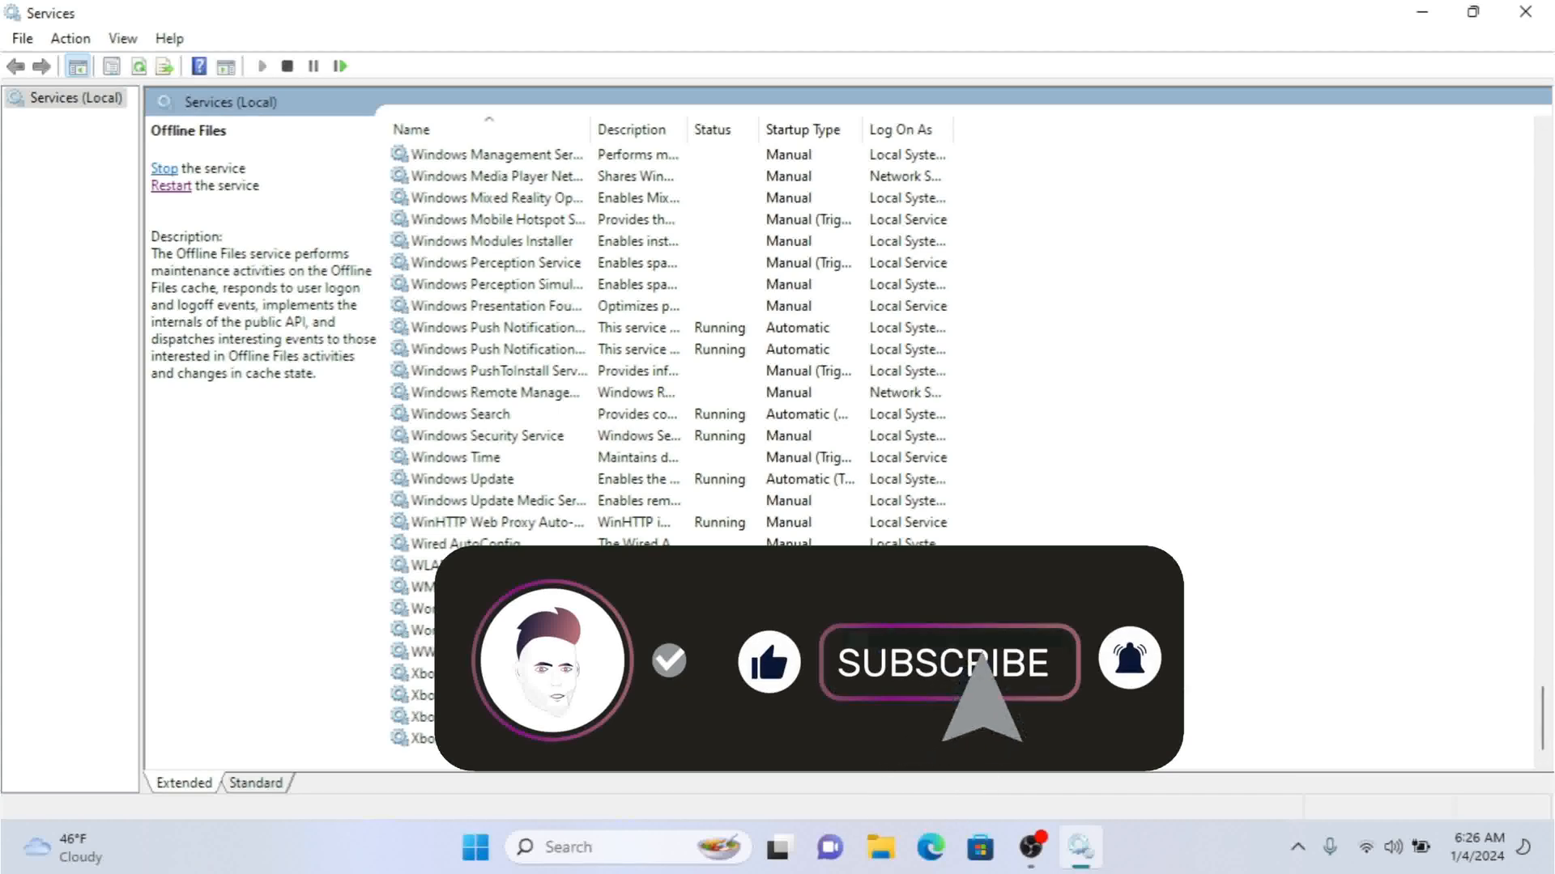
{"action": "double_click", "coordinate": [466, 609]}
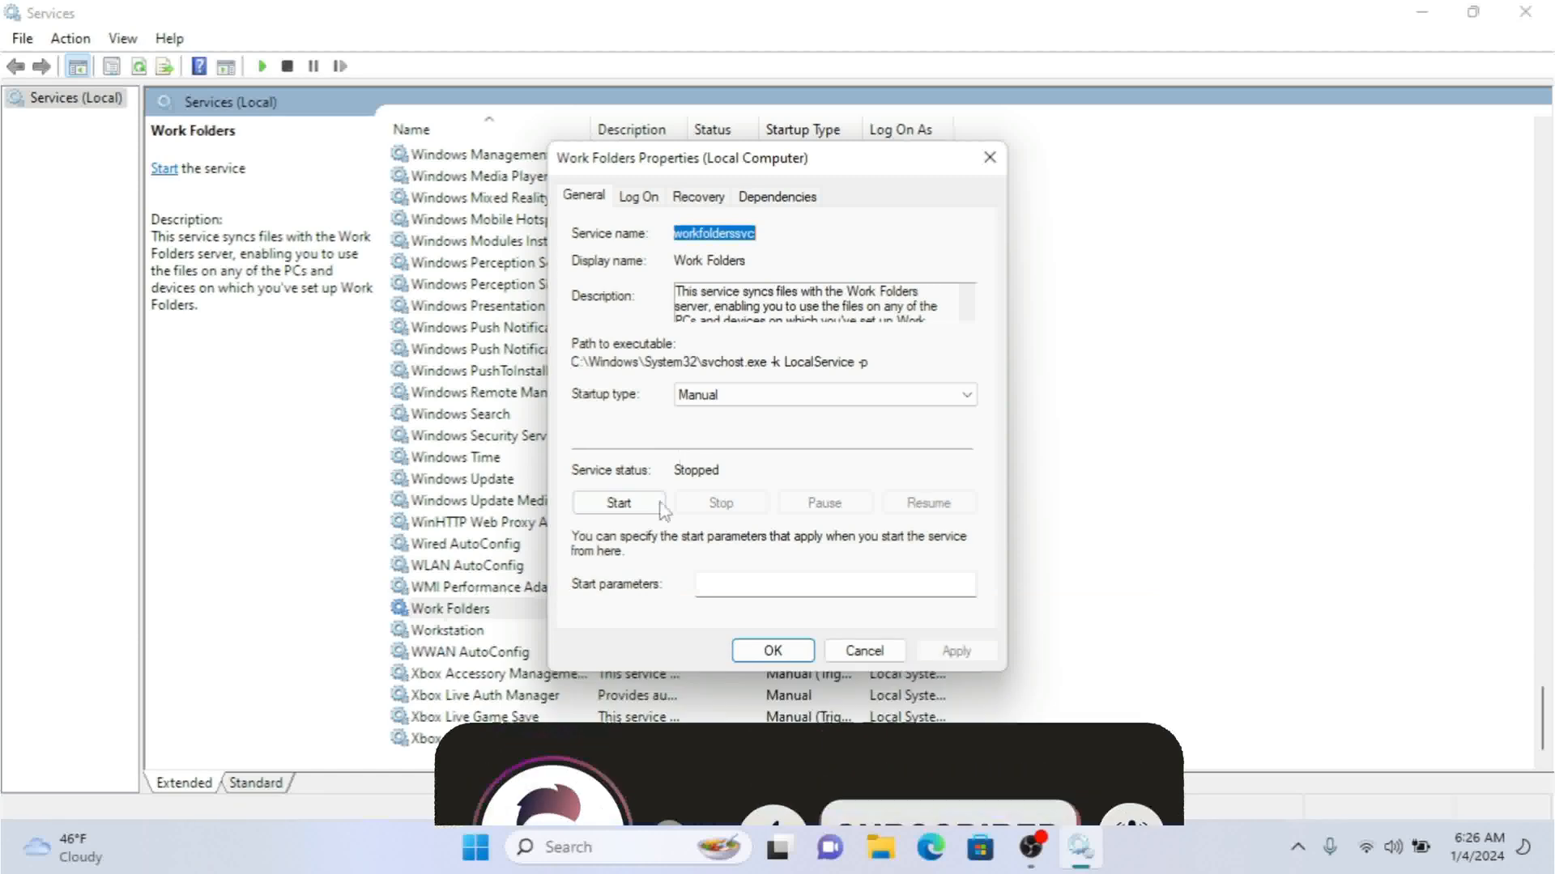
{"action": "left_click", "coordinate": [779, 395]}
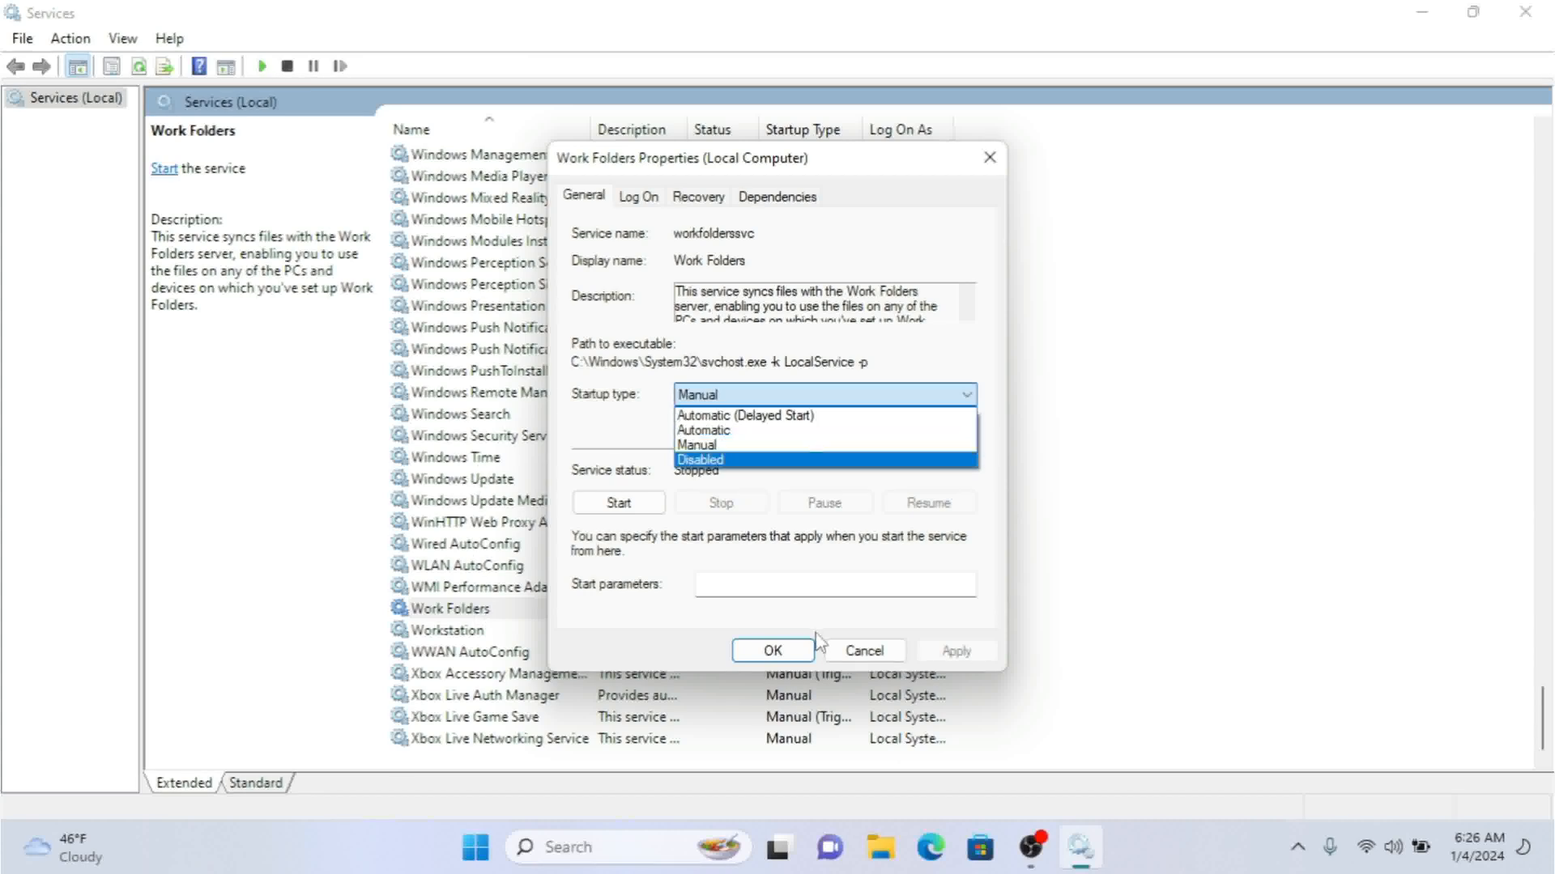
{"action": "left_click", "coordinate": [860, 652]}
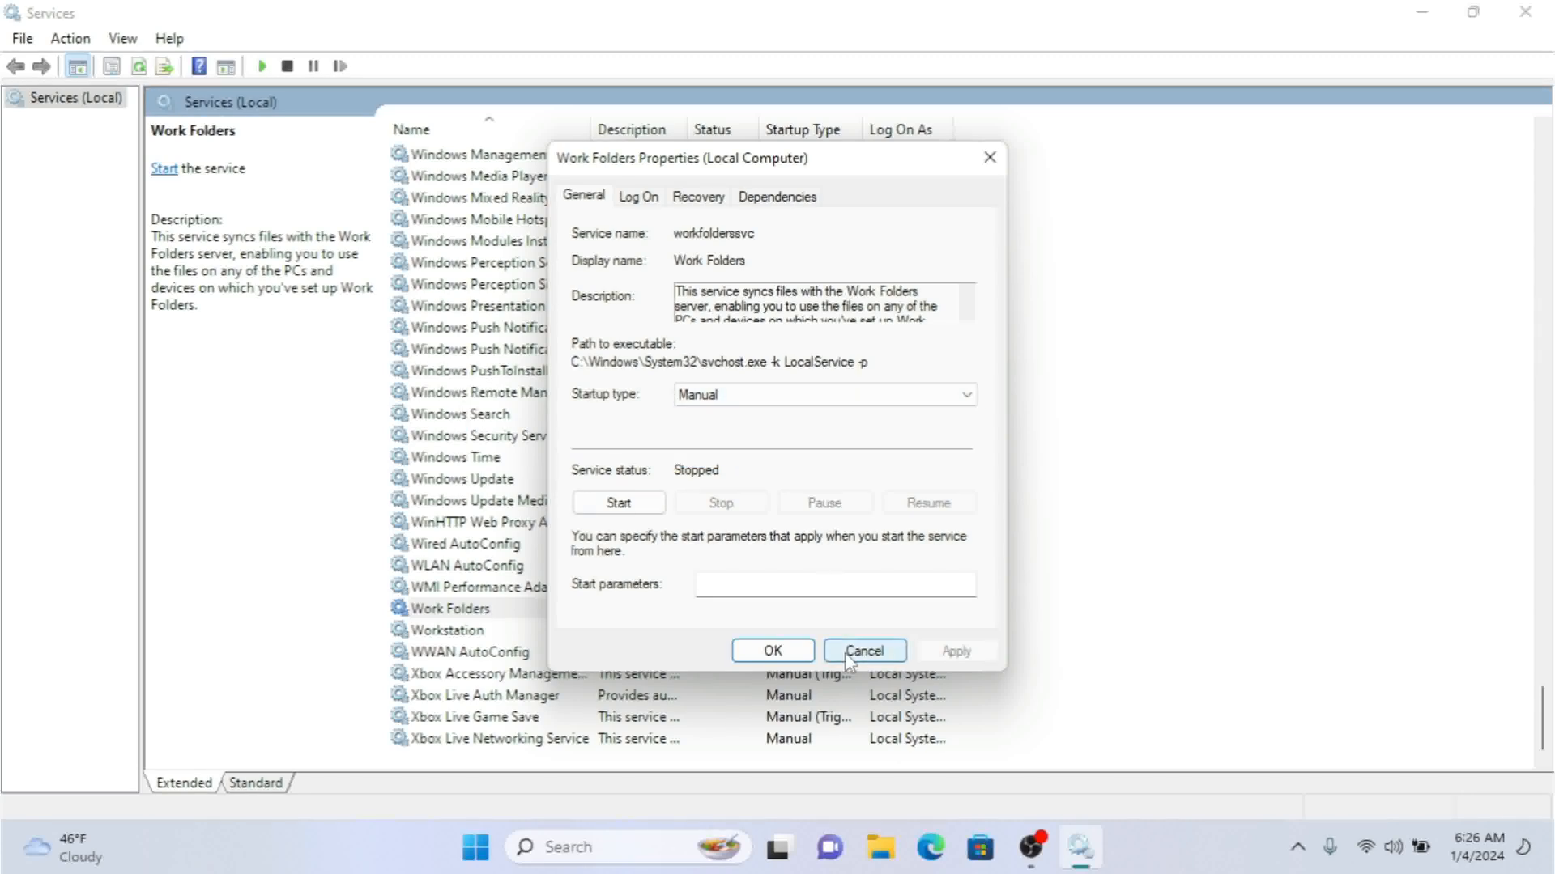
{"action": "left_click", "coordinate": [844, 653]}
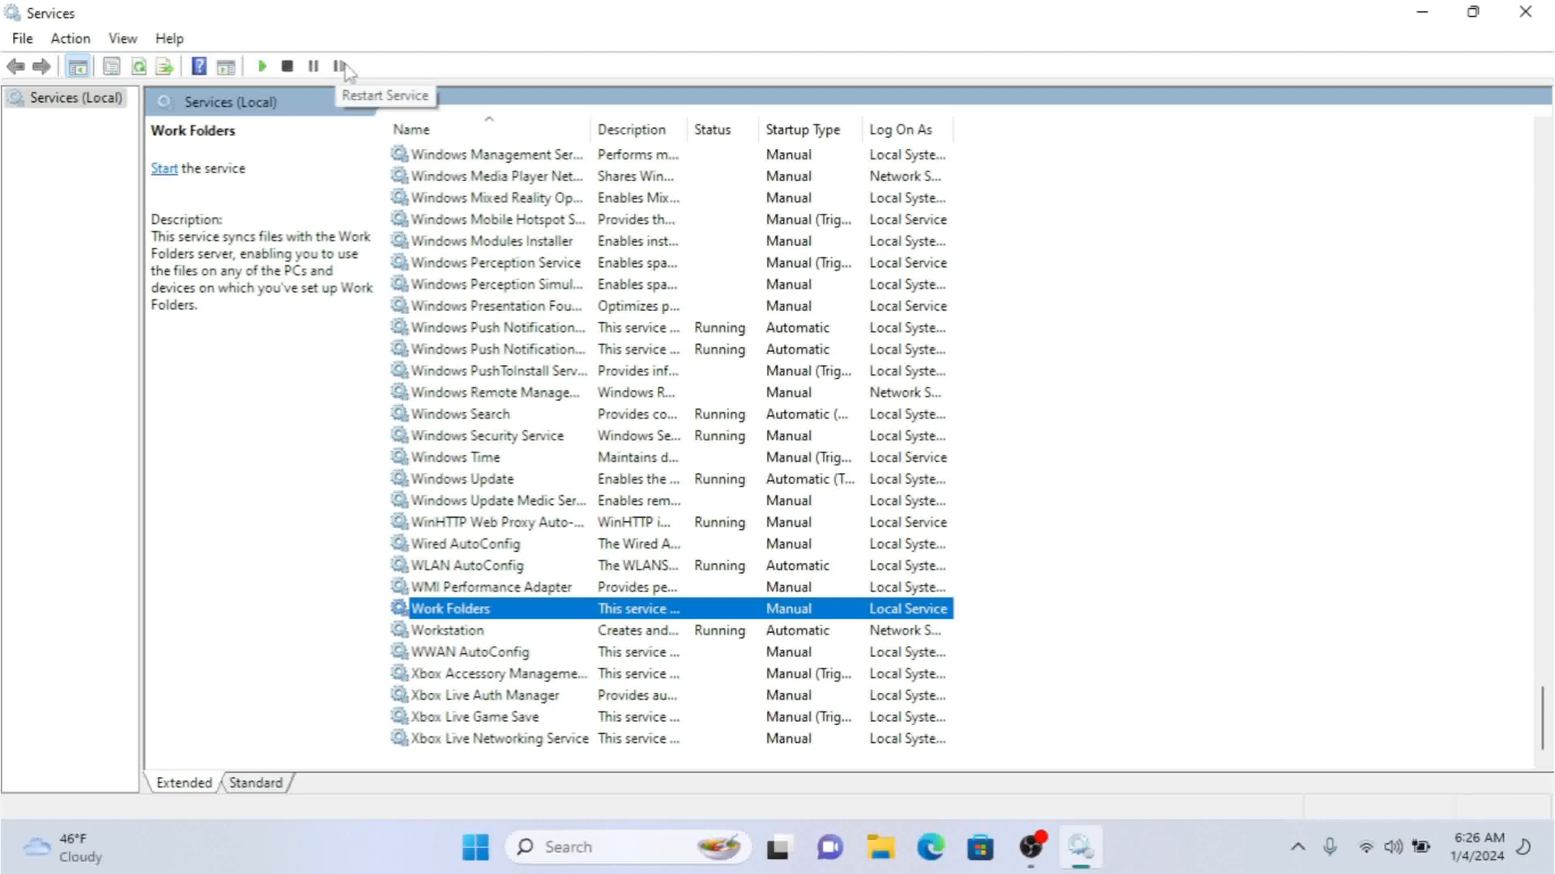
- Export the services list to the Desktop as a tab-delimited text file named workfolder
{"action": "left_click", "coordinate": [166, 68]}
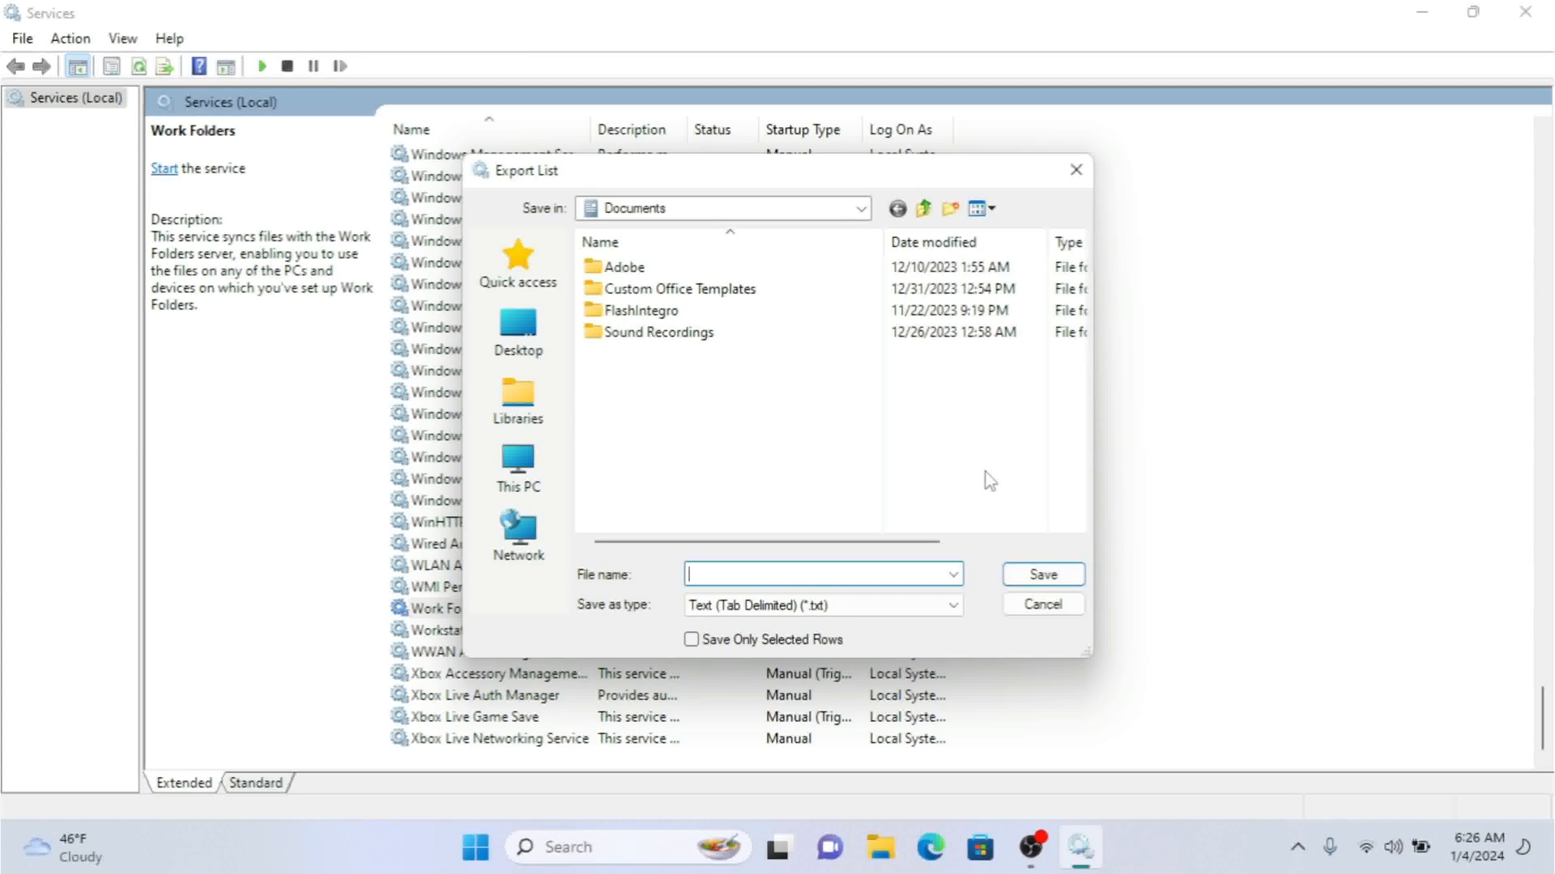
{"action": "type", "text": "workfolder"}
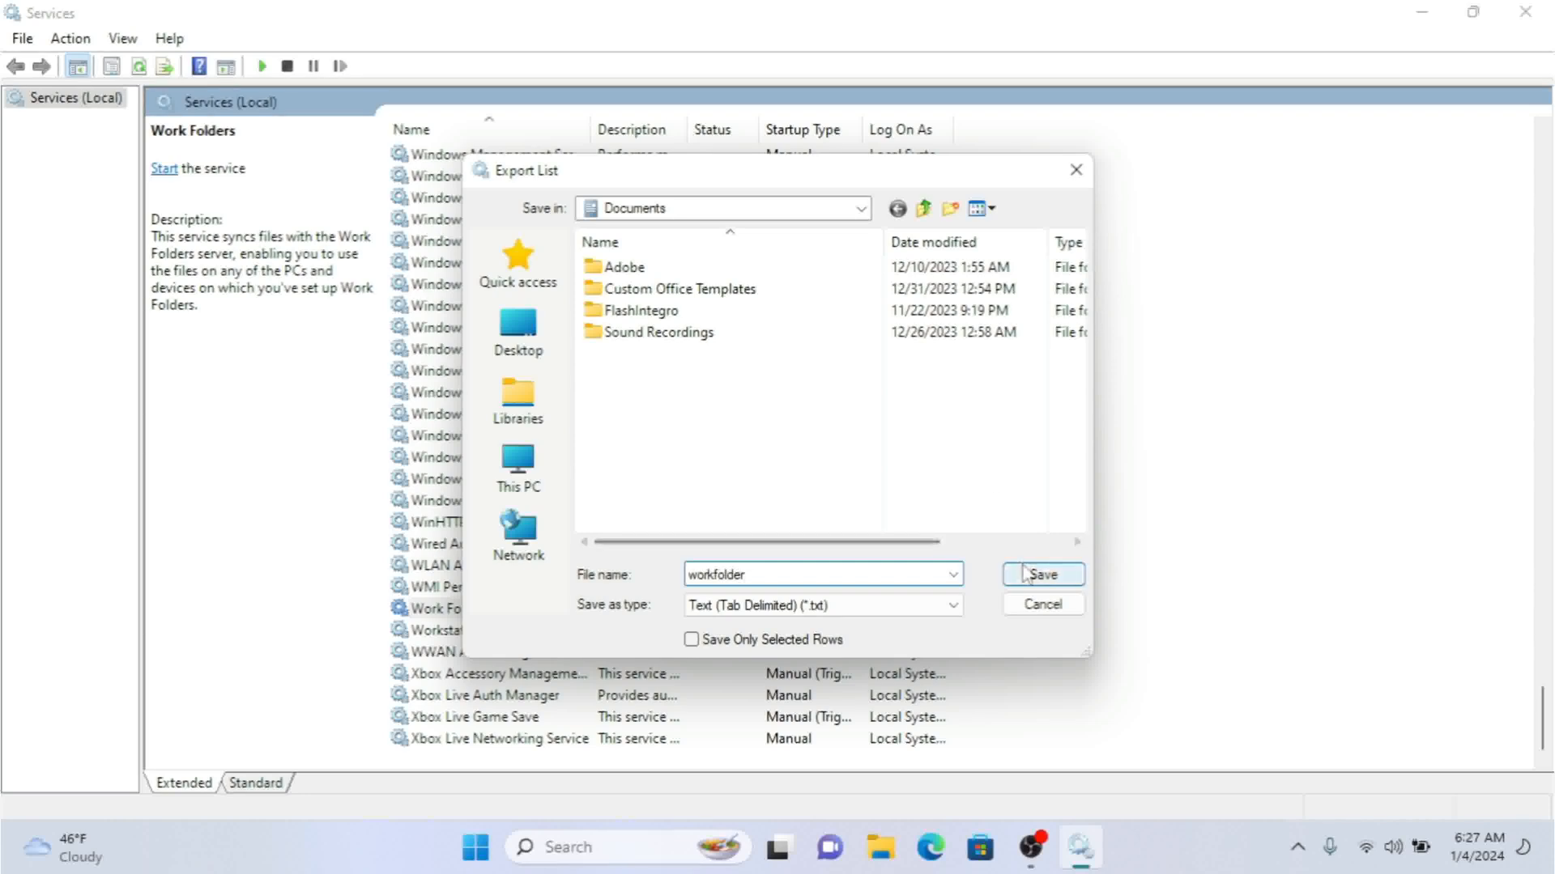
{"action": "left_click", "coordinate": [518, 332]}
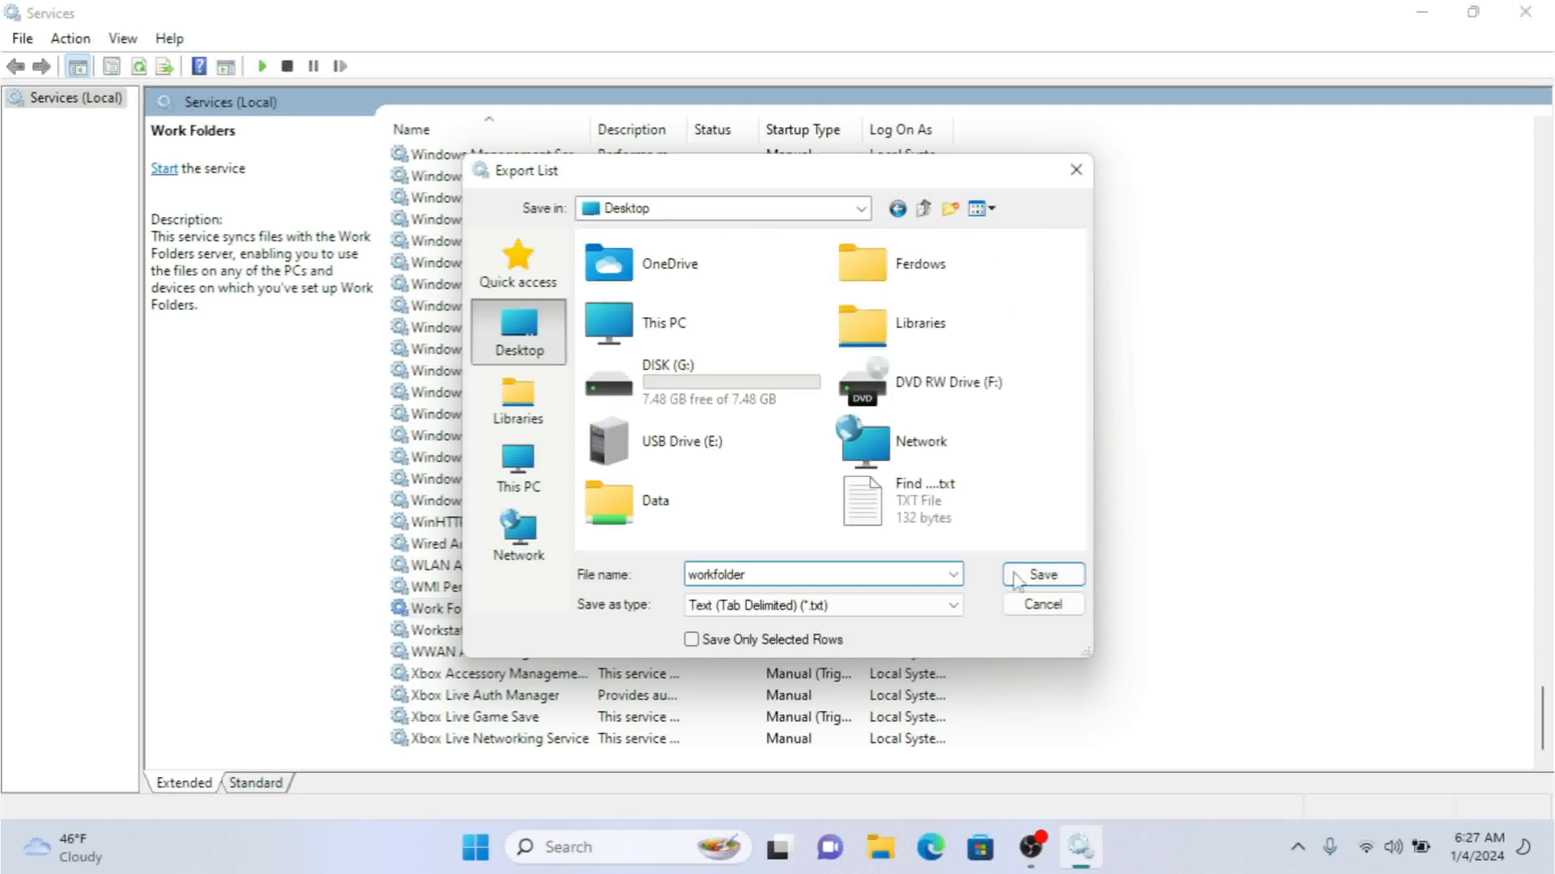
{"action": "left_click", "coordinate": [1045, 574]}
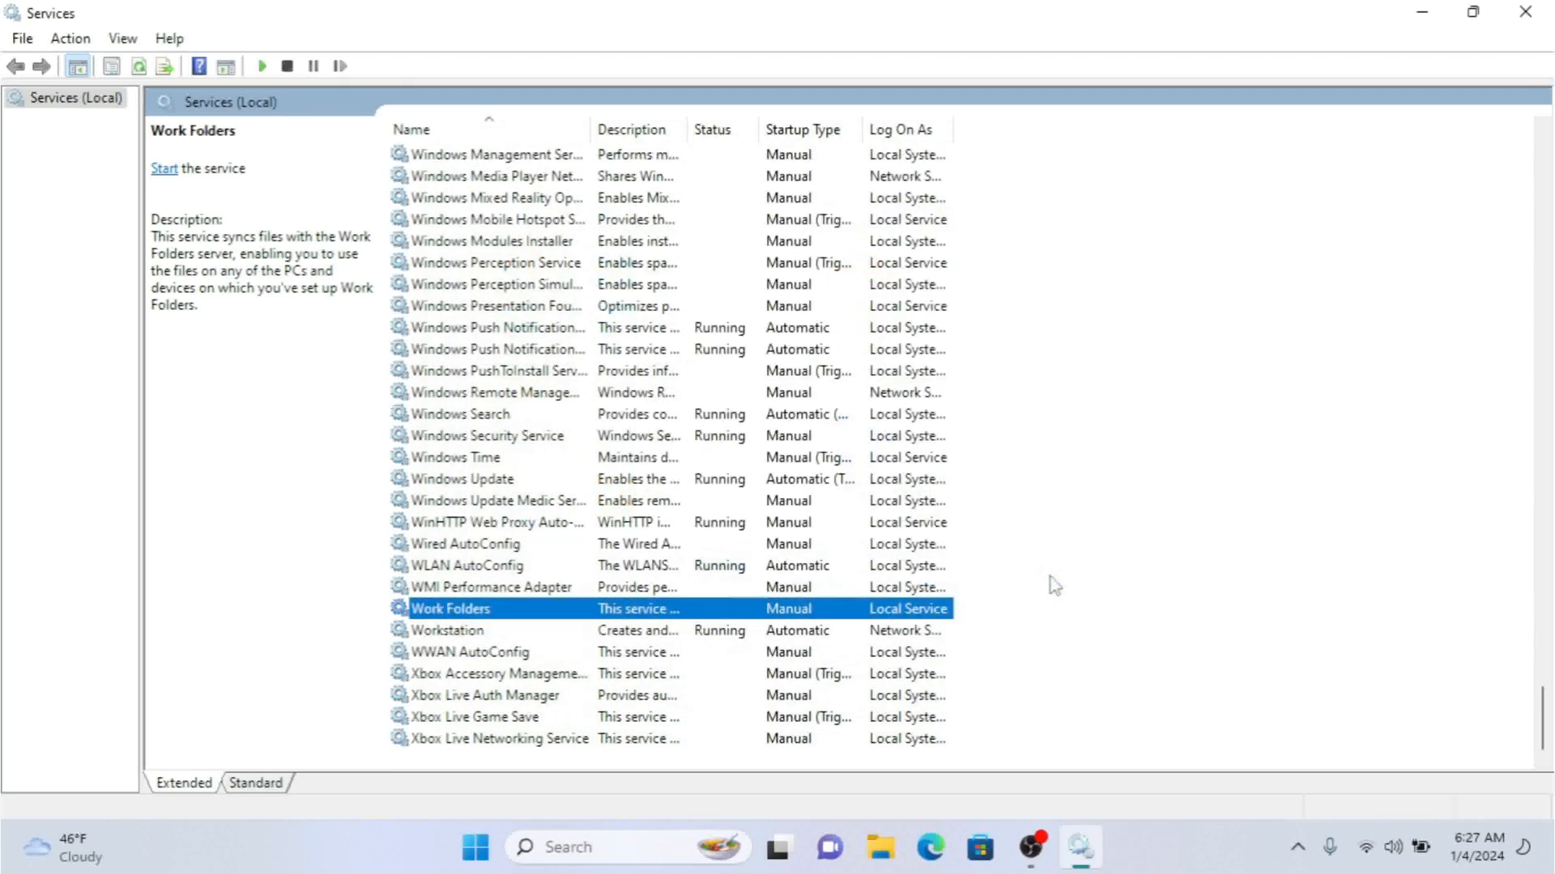
- Minimize Services, open workfolder.txt from the desktop to review the exported list, and minimize the text file's window
{"action": "left_click", "coordinate": [1415, 12]}
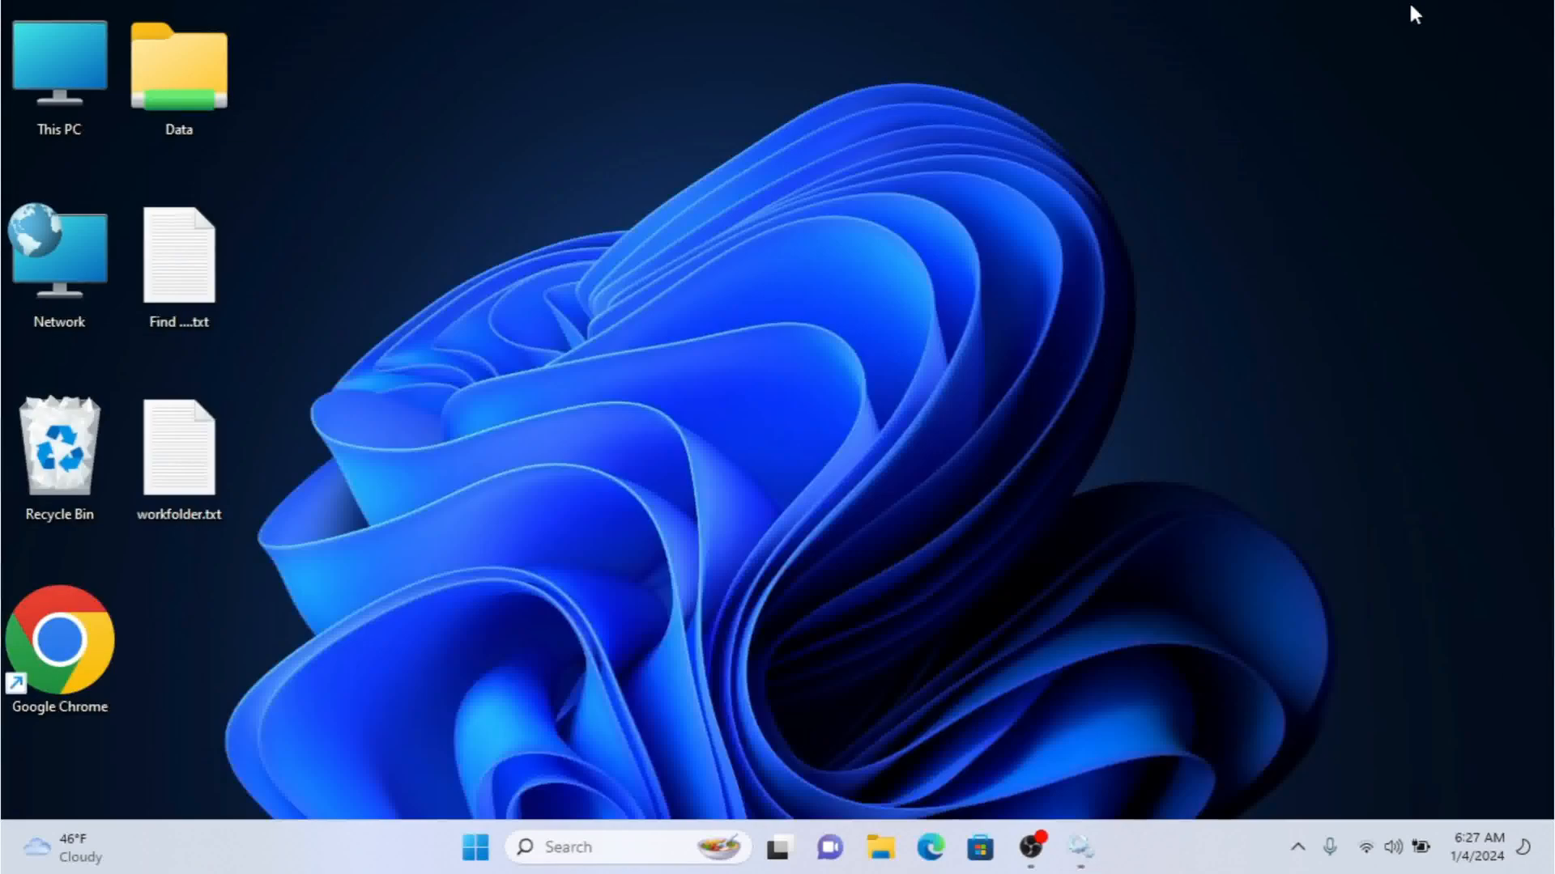
{"action": "left_click", "coordinate": [217, 449]}
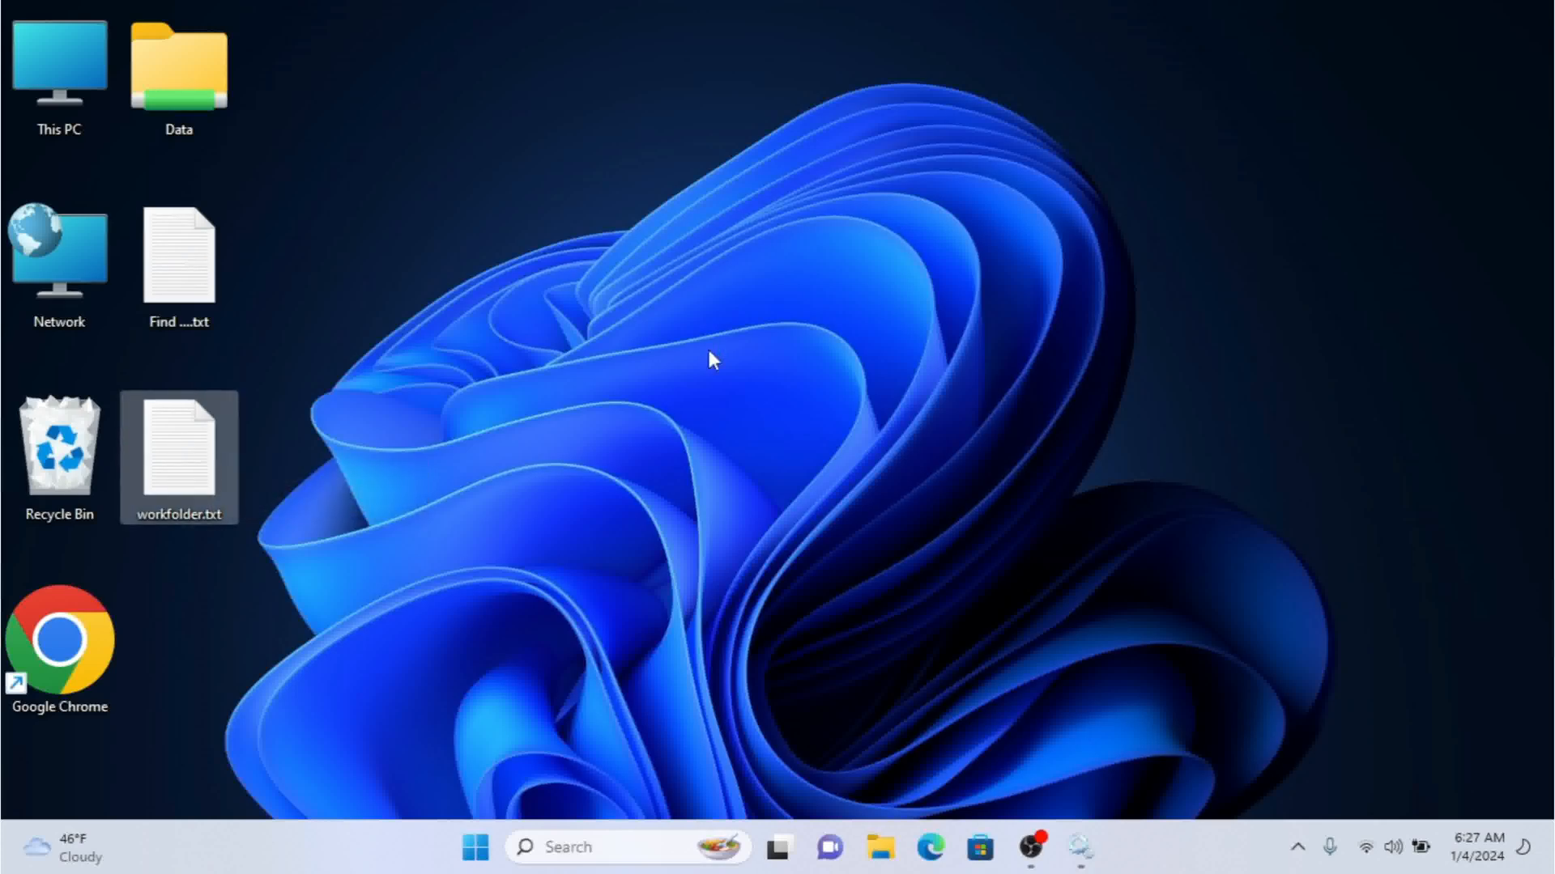
{"action": "key", "text": "Return"}
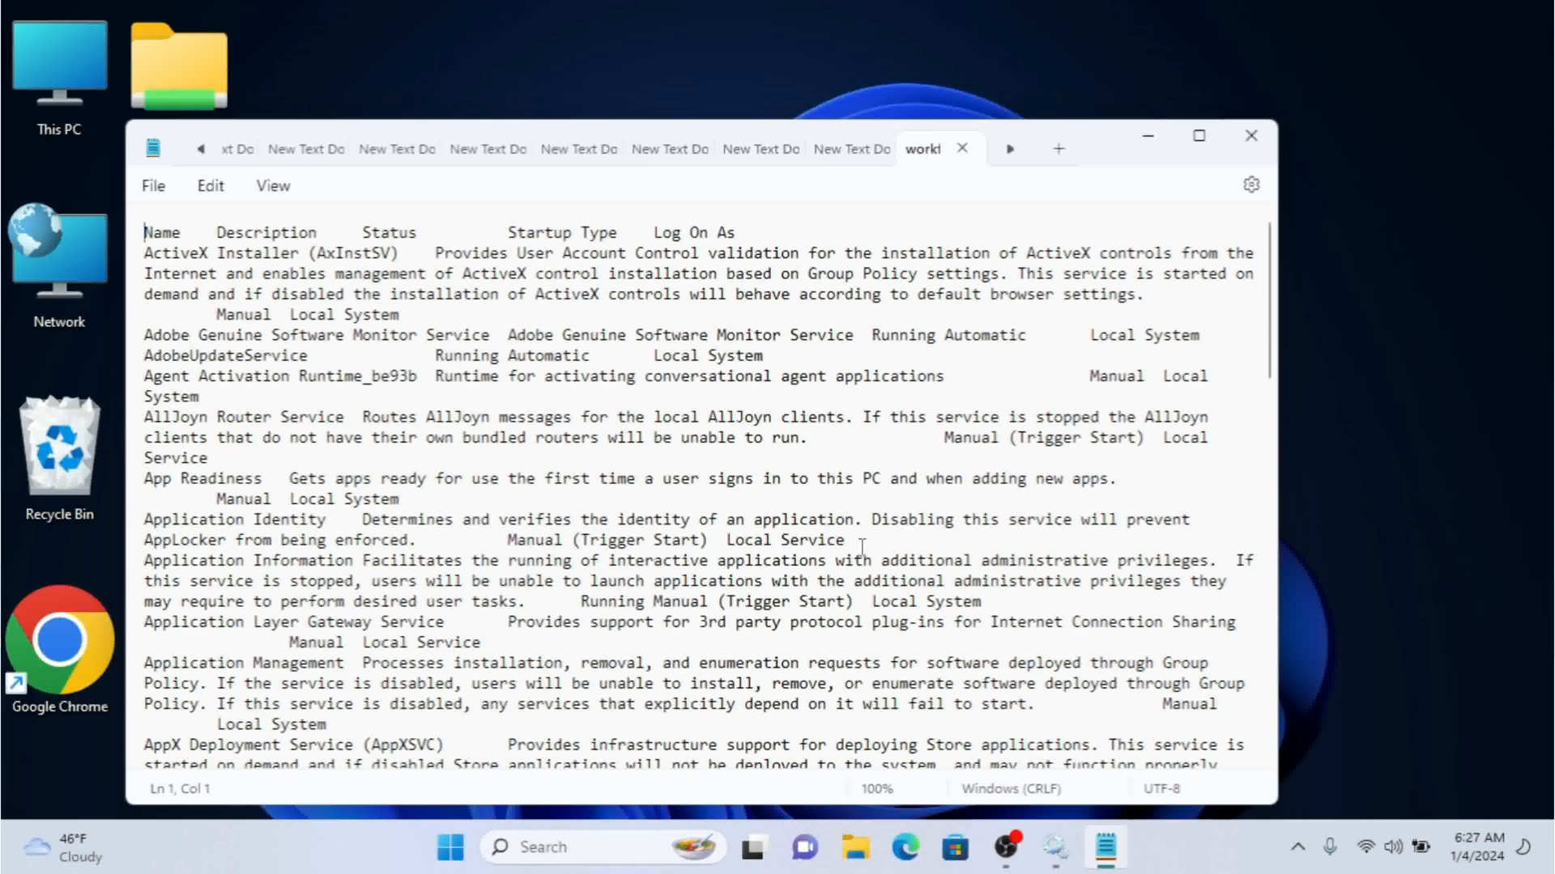
{"action": "left_click_drag", "start_coordinate": [1268, 271], "coordinate": [1254, 689]}
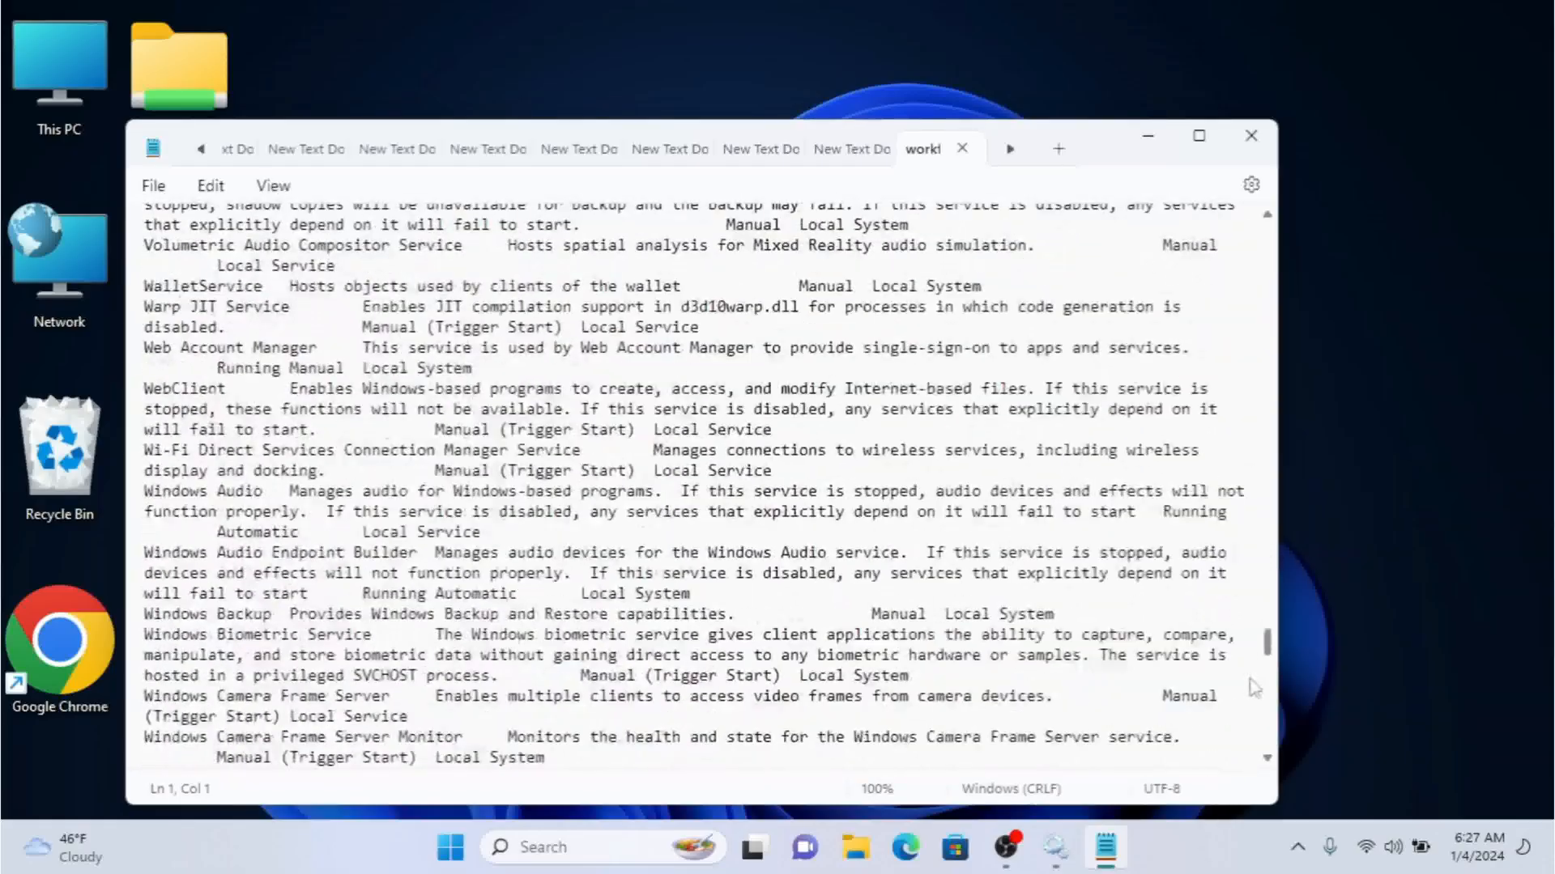
{"action": "left_click", "coordinate": [1150, 134]}
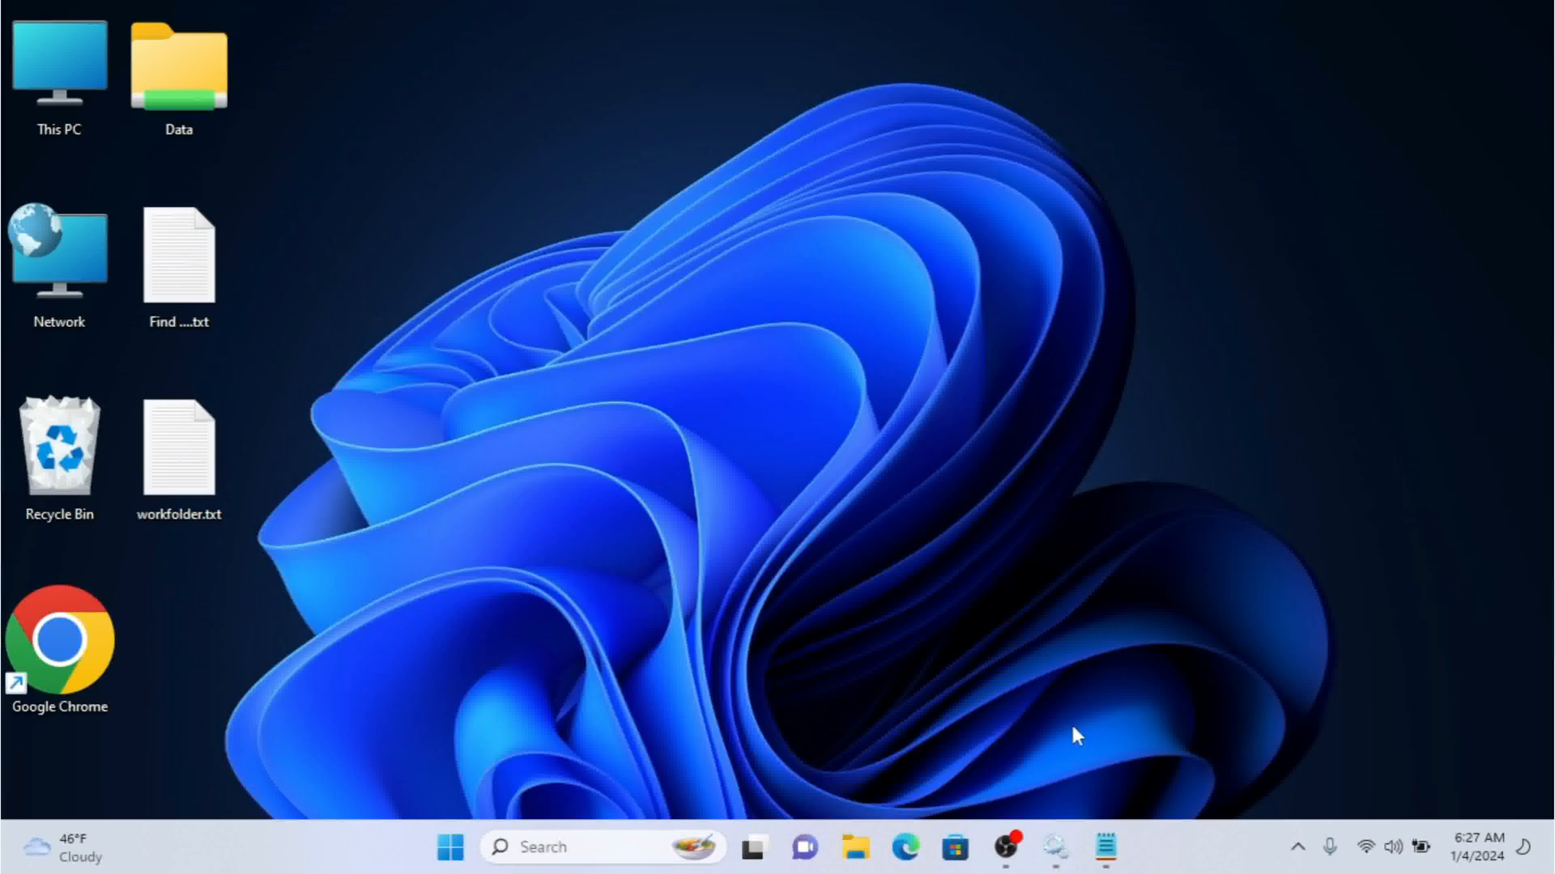
- Switch back to Services and view the descriptions of Windows Push Notifications User Service and Software Protection
{"action": "left_click", "coordinate": [1067, 859]}
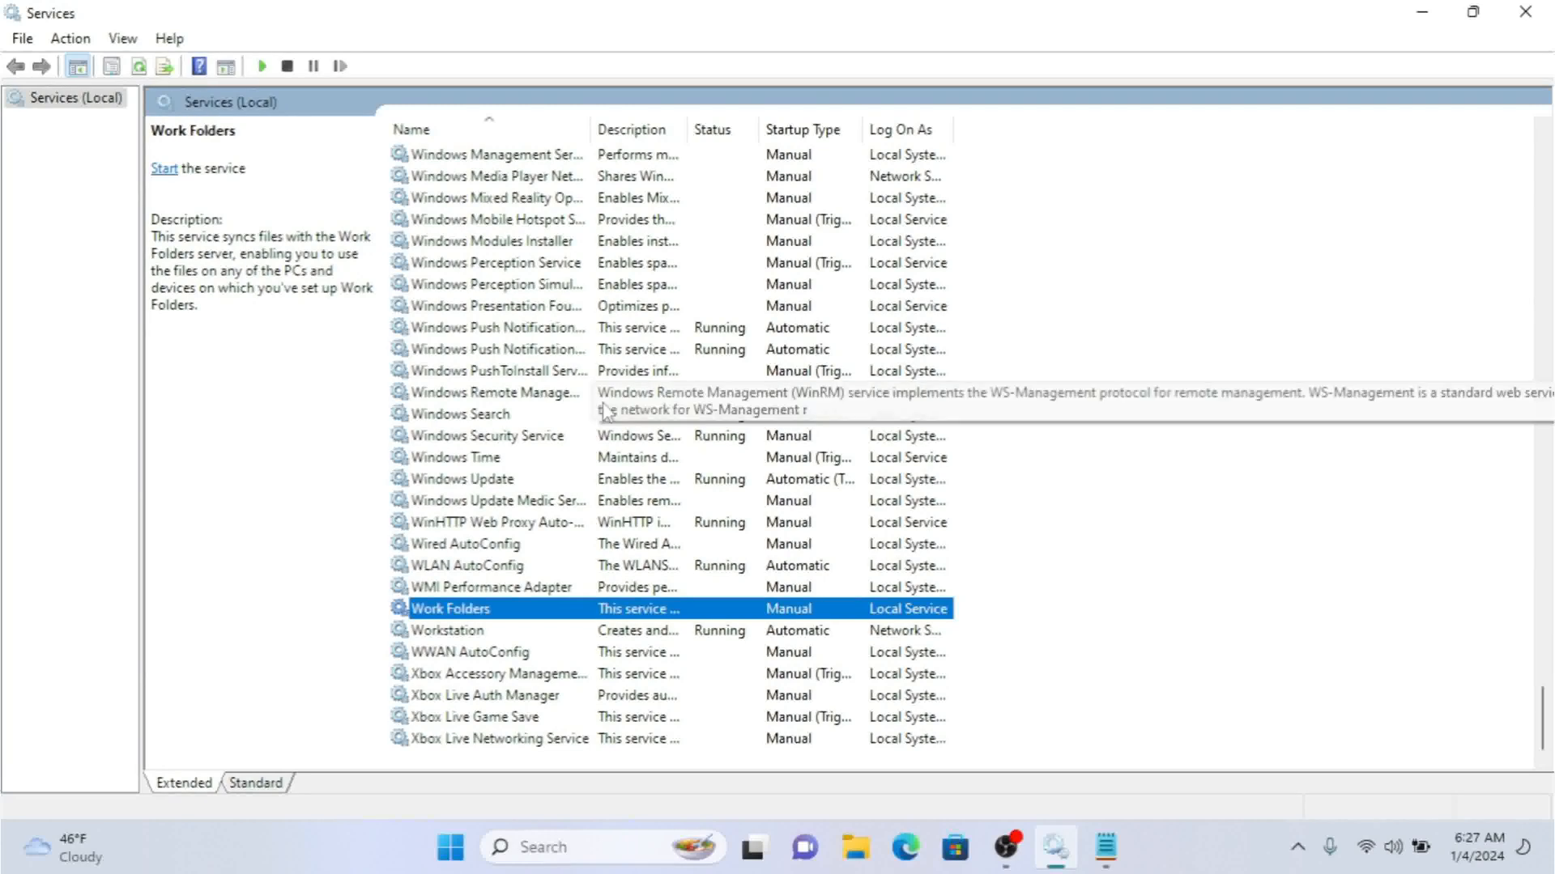
{"action": "left_click", "coordinate": [444, 354]}
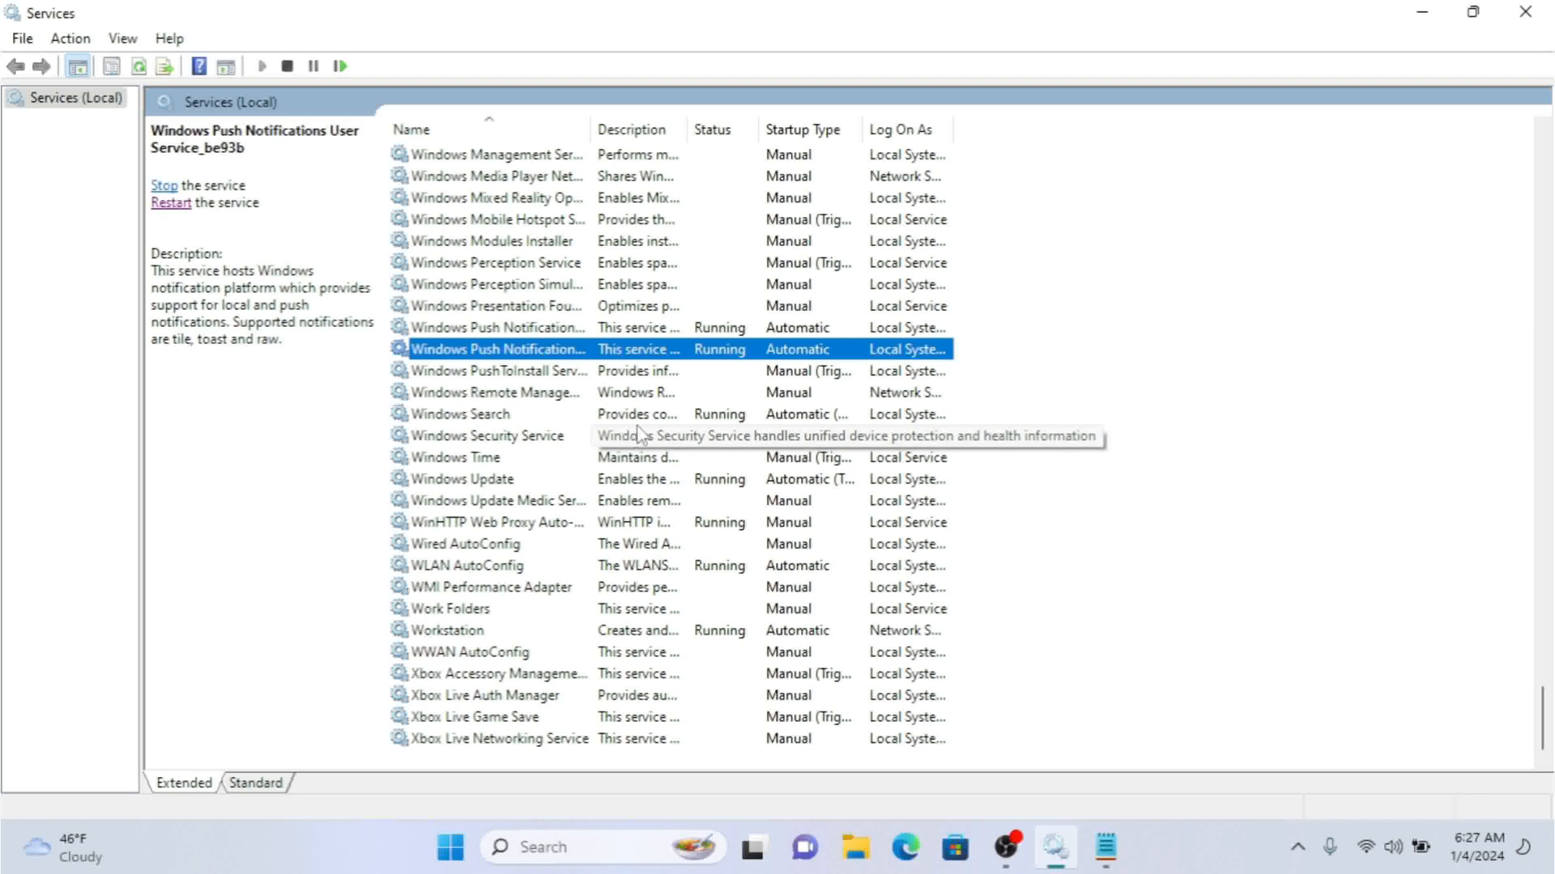
{"action": "left_click_drag", "start_coordinate": [1547, 733], "coordinate": [1513, 567]}
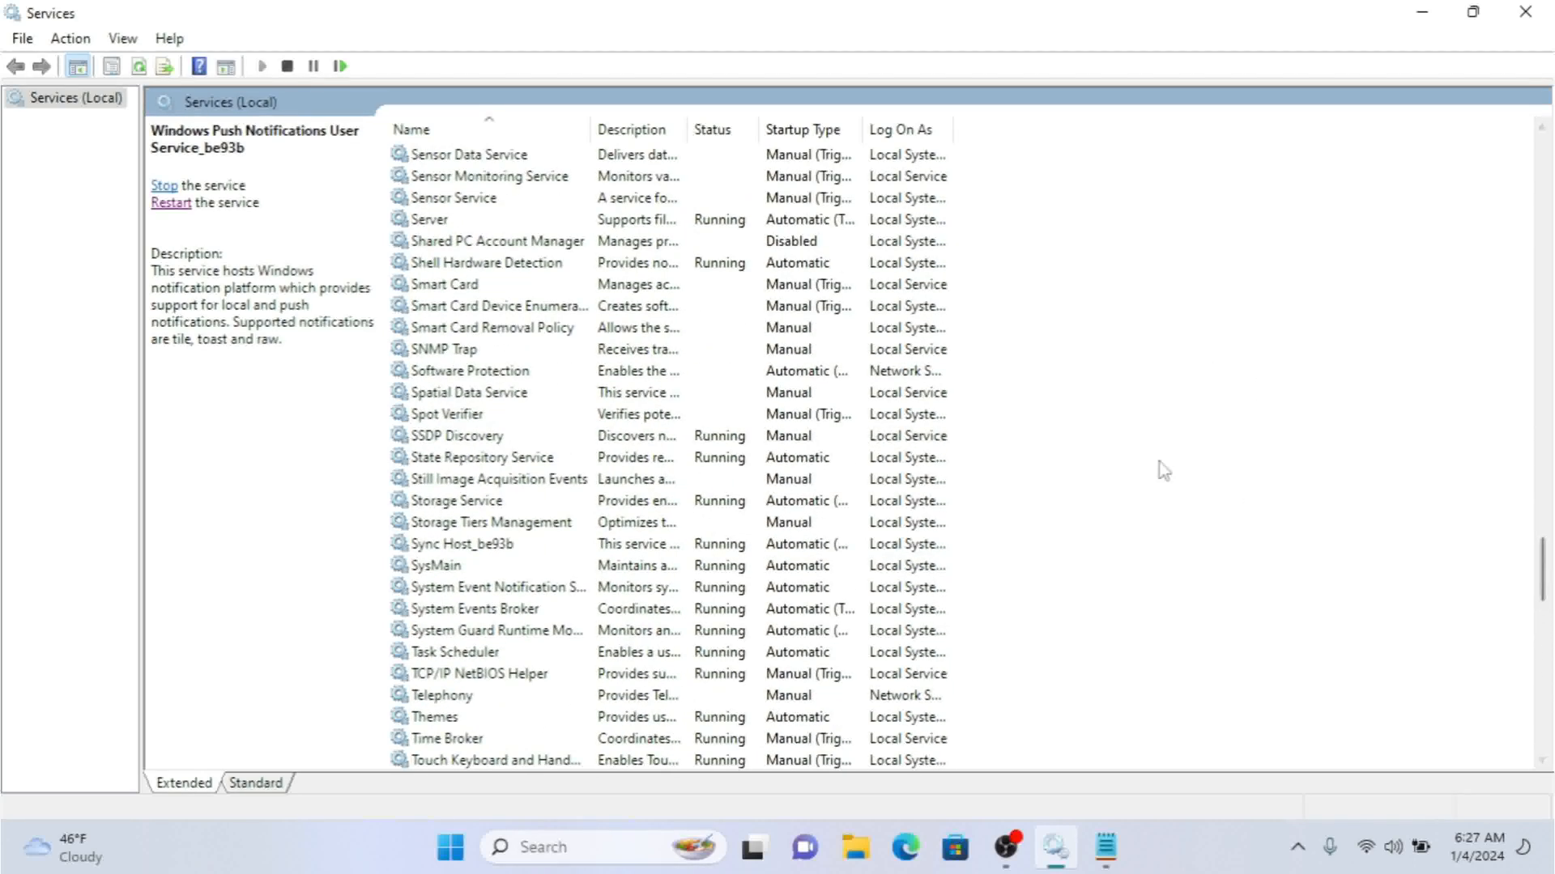
{"action": "left_click", "coordinate": [490, 374]}
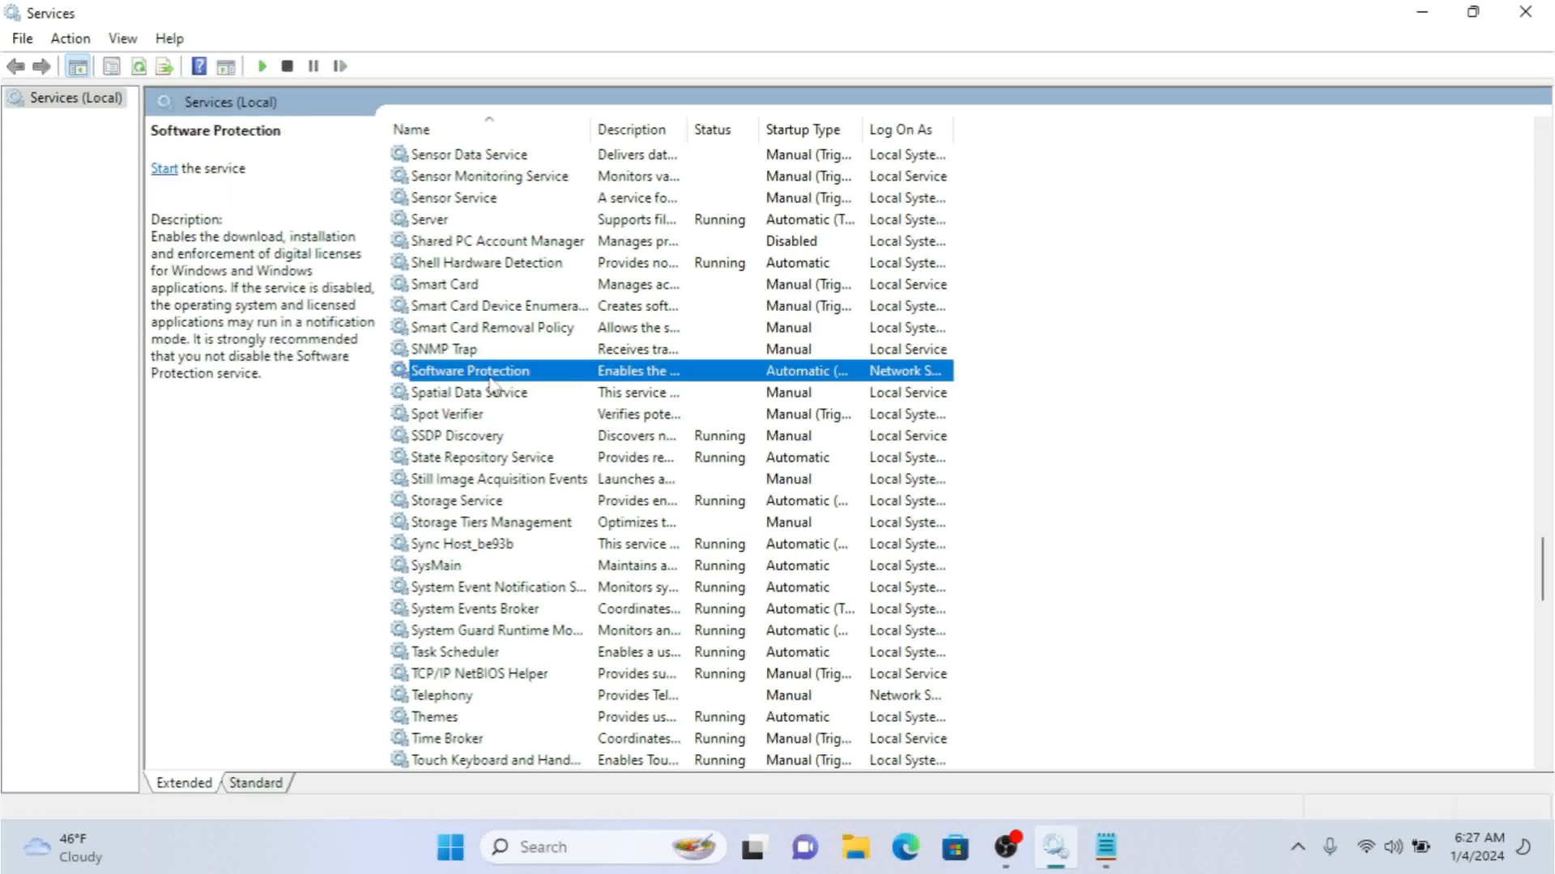
- Stop the TCP/IP NetBIOS Helper service and start it again
{"action": "key", "text": "t"}
{"action": "key", "text": "t"}
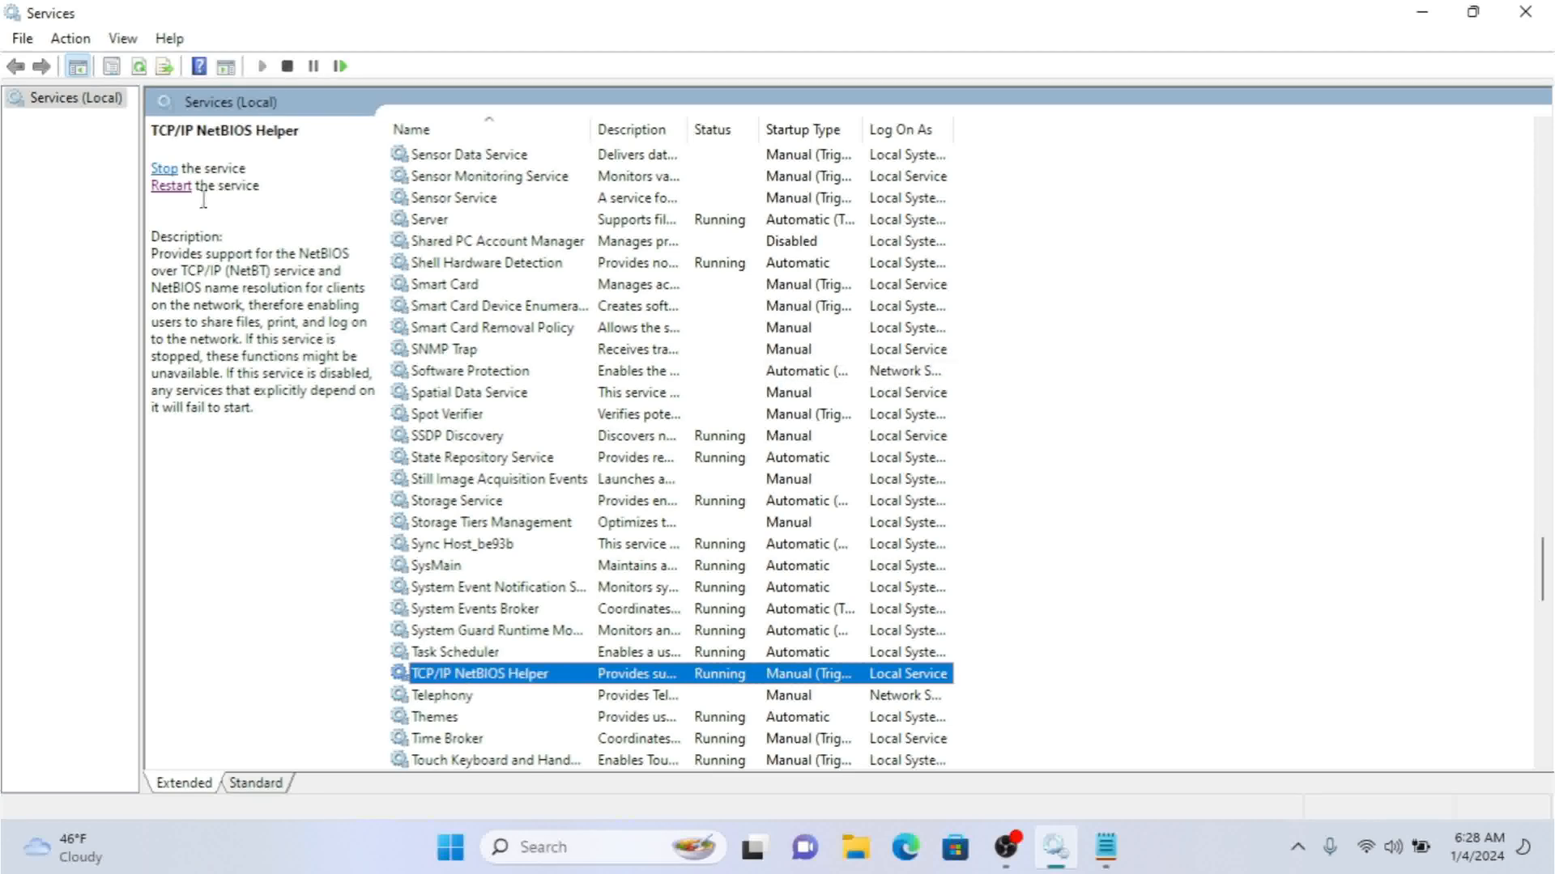
{"action": "left_click", "coordinate": [165, 169]}
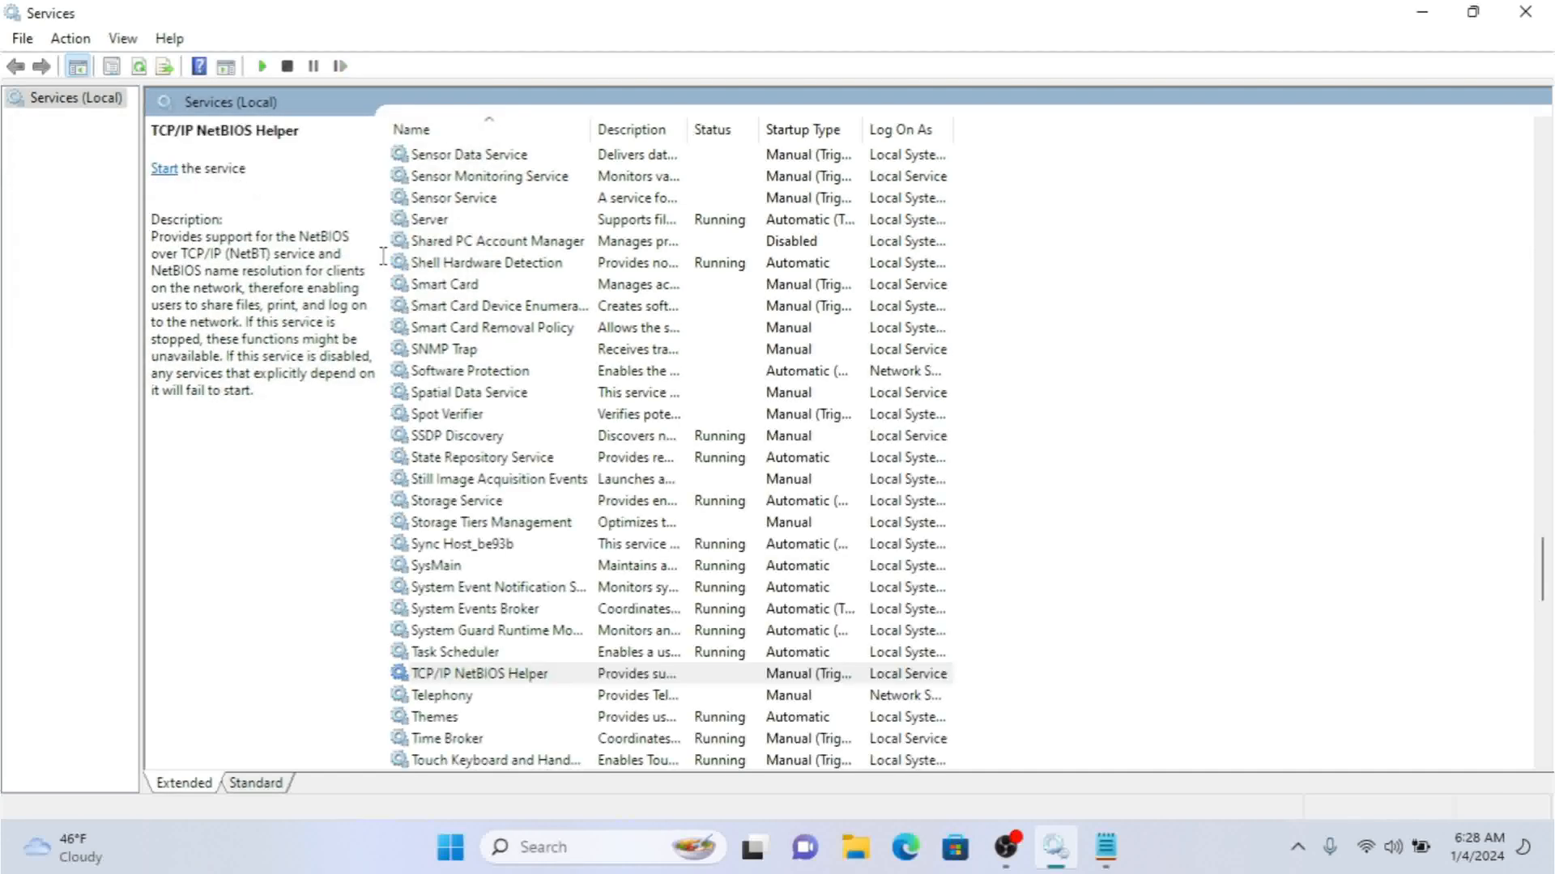
{"action": "left_click", "coordinate": [166, 170]}
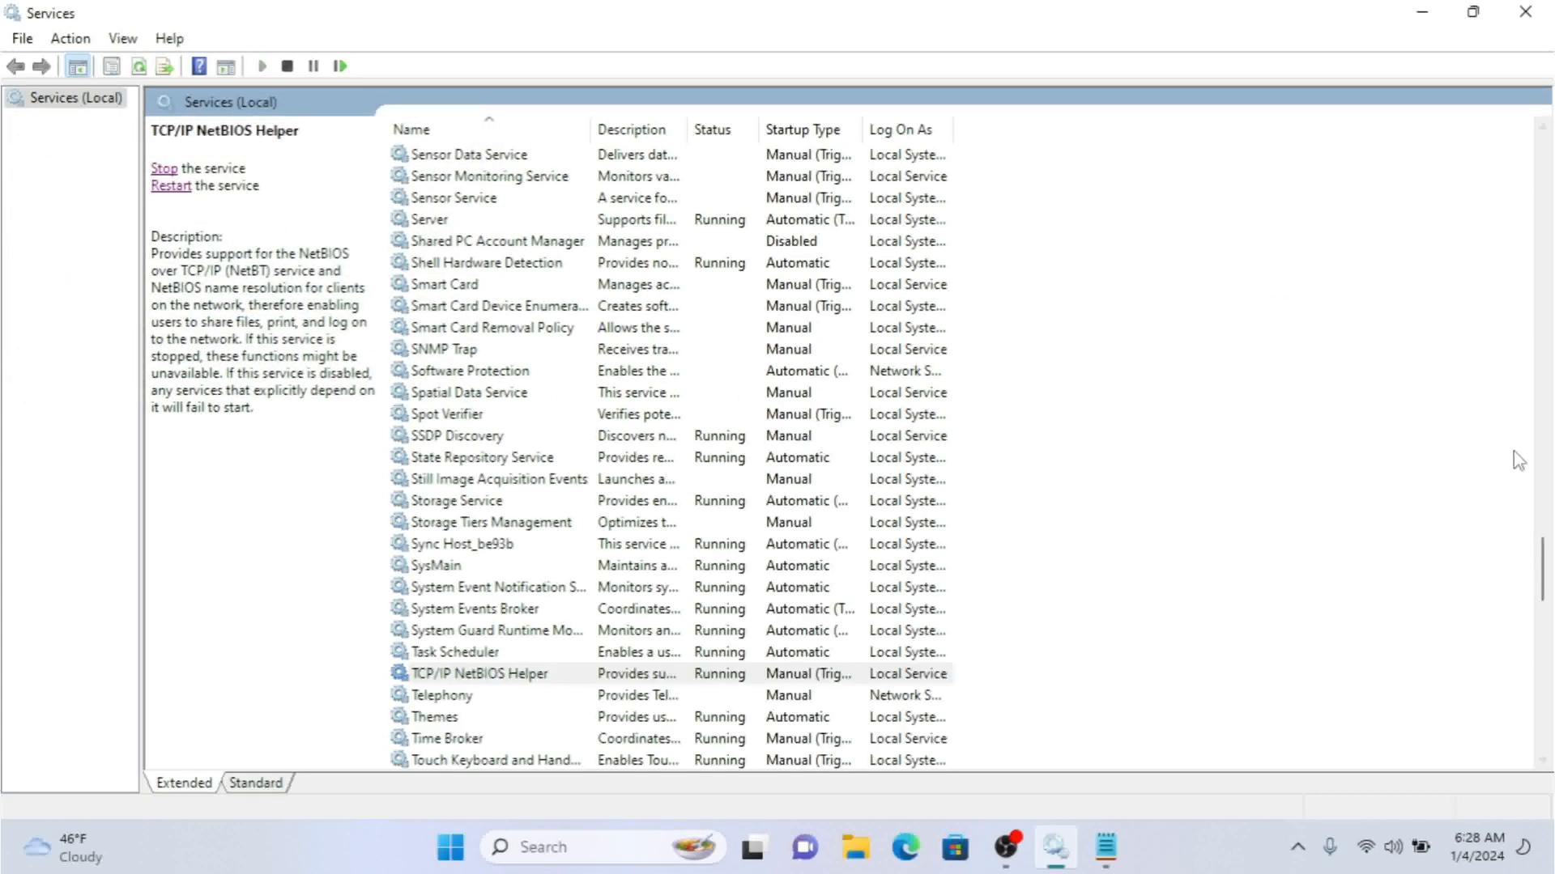
- Browse the services list back toward its beginning and minimize the Services window
{"action": "left_click_drag", "start_coordinate": [1544, 555], "coordinate": [1547, 306]}
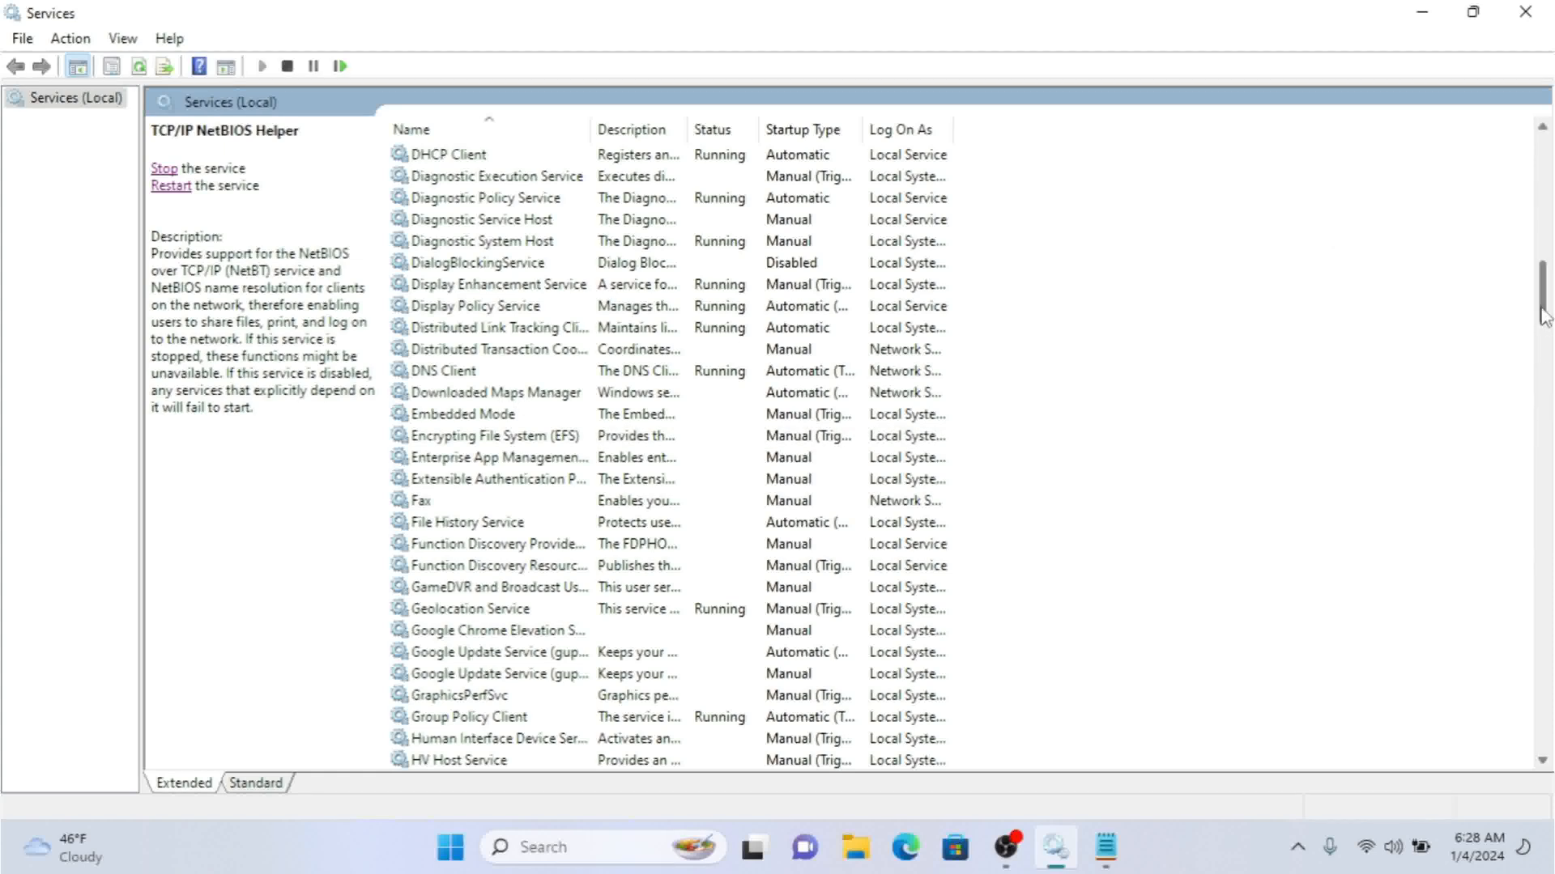
{"action": "left_click_drag", "start_coordinate": [1545, 312], "coordinate": [1547, 197]}
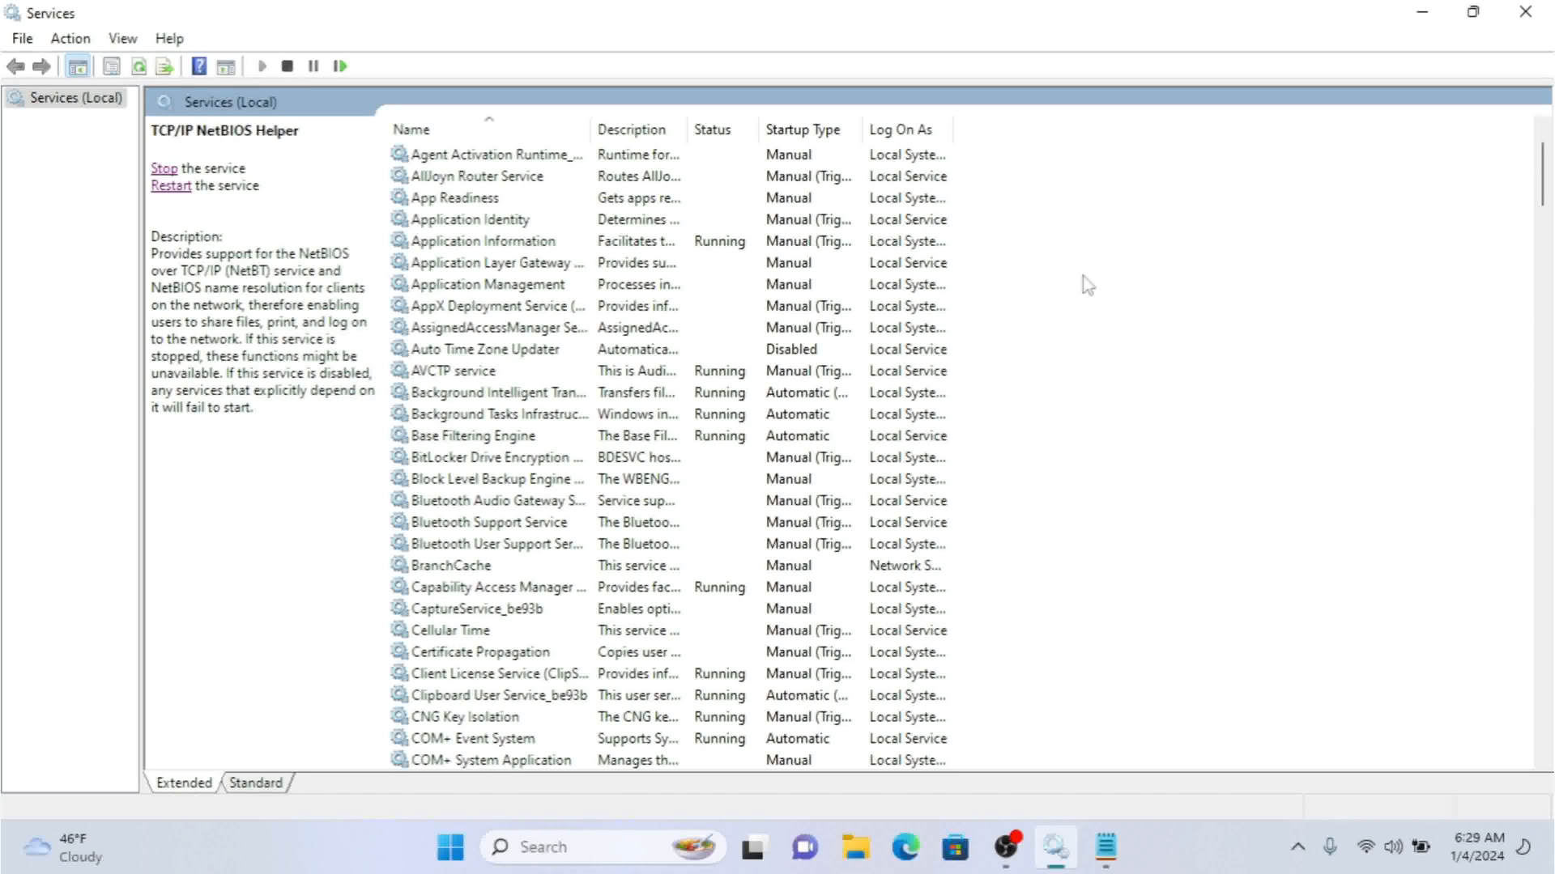
{"action": "key", "text": "alt"}
{"action": "key", "text": "Escape"}
{"action": "left_click", "coordinate": [1422, 11]}
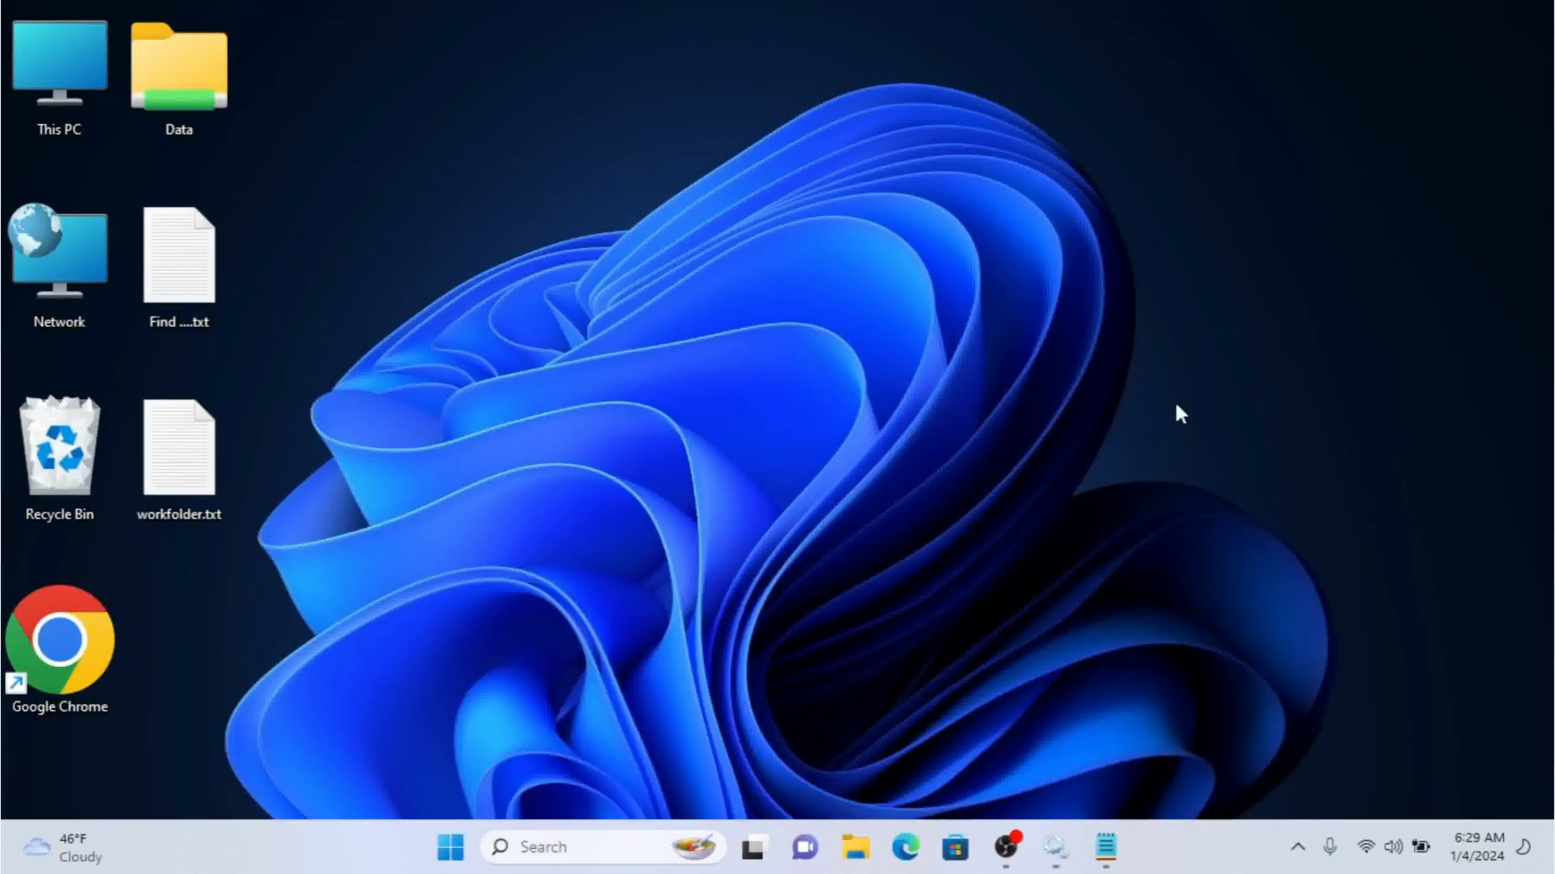